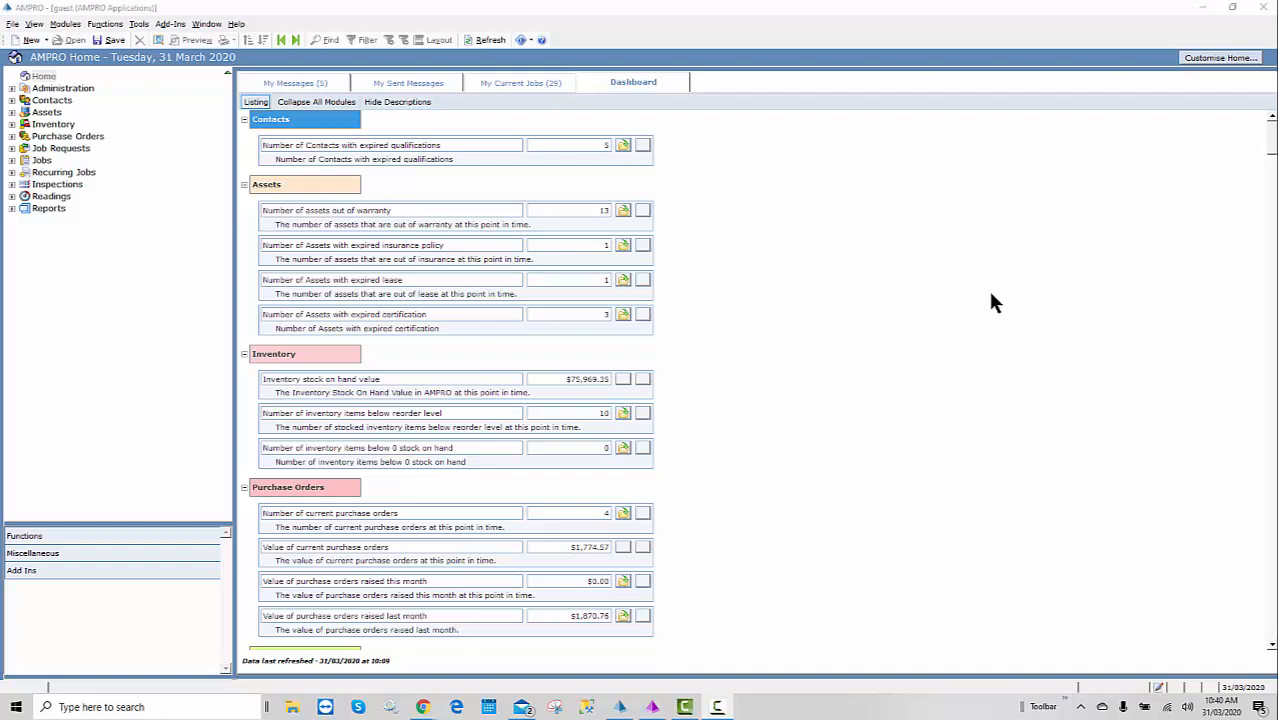
- Open the Jobs - Contact Schedule report from the Reports > Jobs folder
{"action": "left_click", "coordinate": [12, 208]}
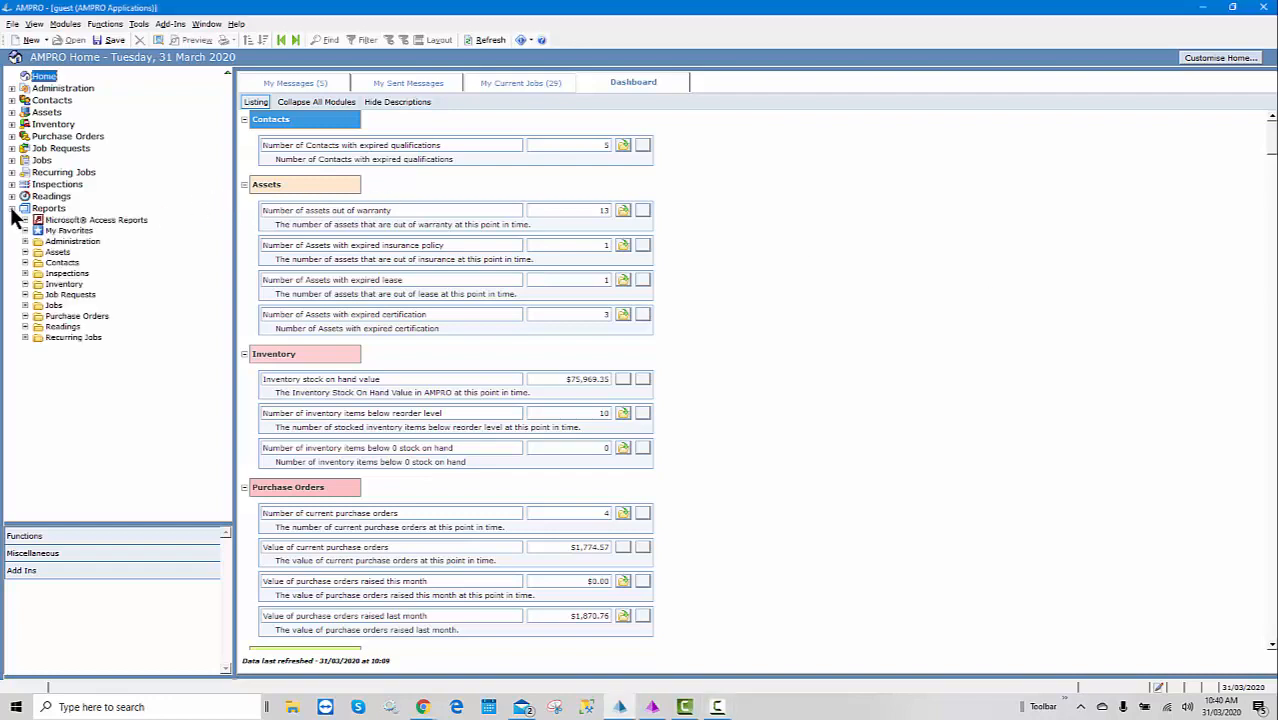
{"action": "left_click", "coordinate": [25, 305]}
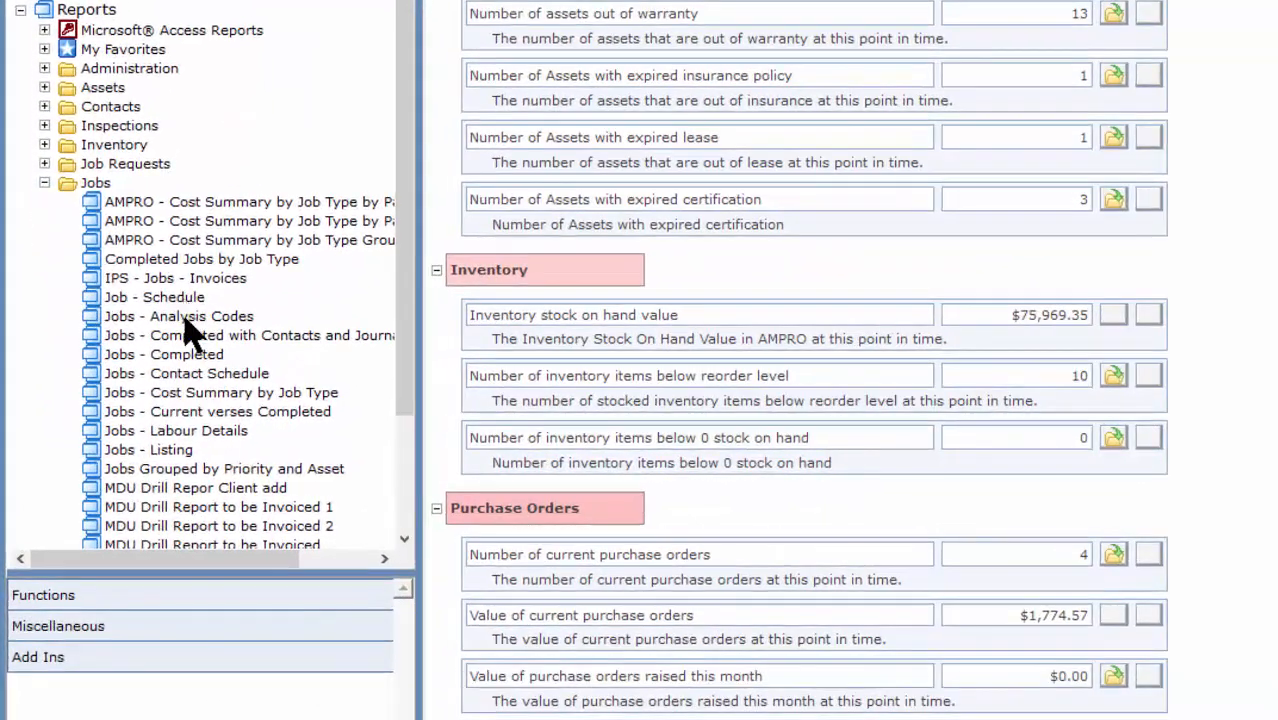
{"action": "left_click", "coordinate": [190, 373]}
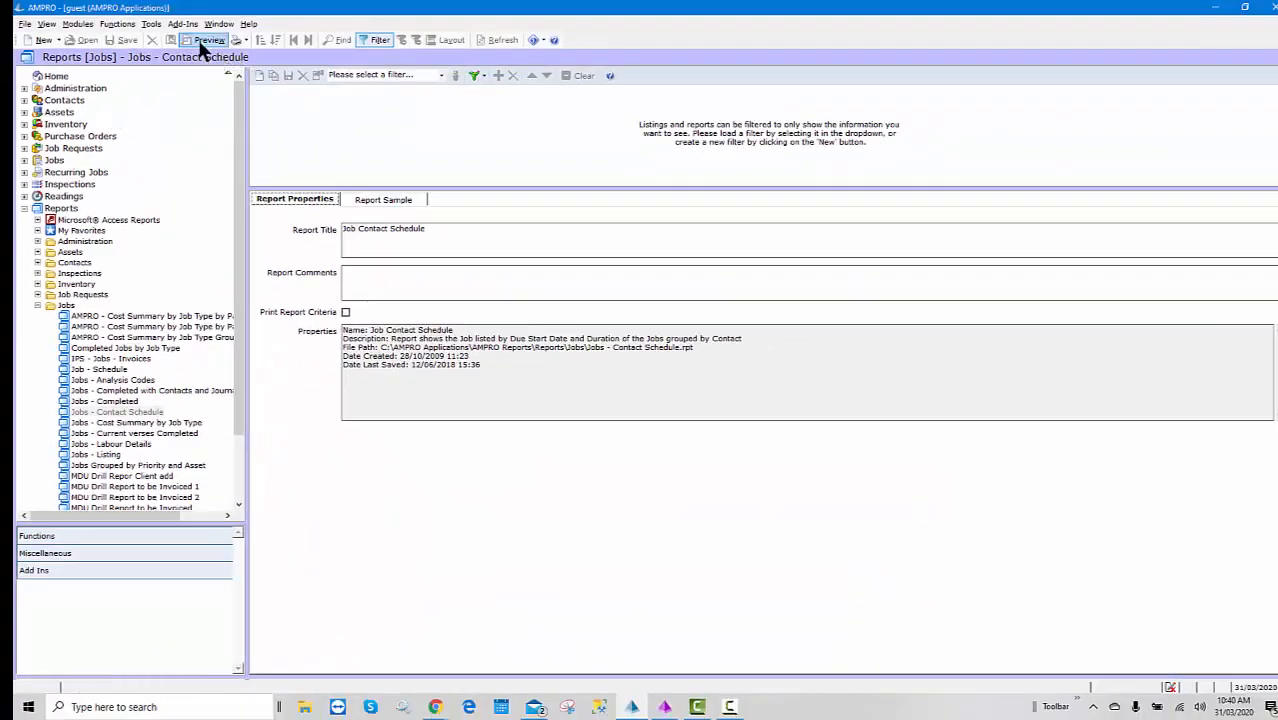
{"action": "left_click", "coordinate": [206, 41]}
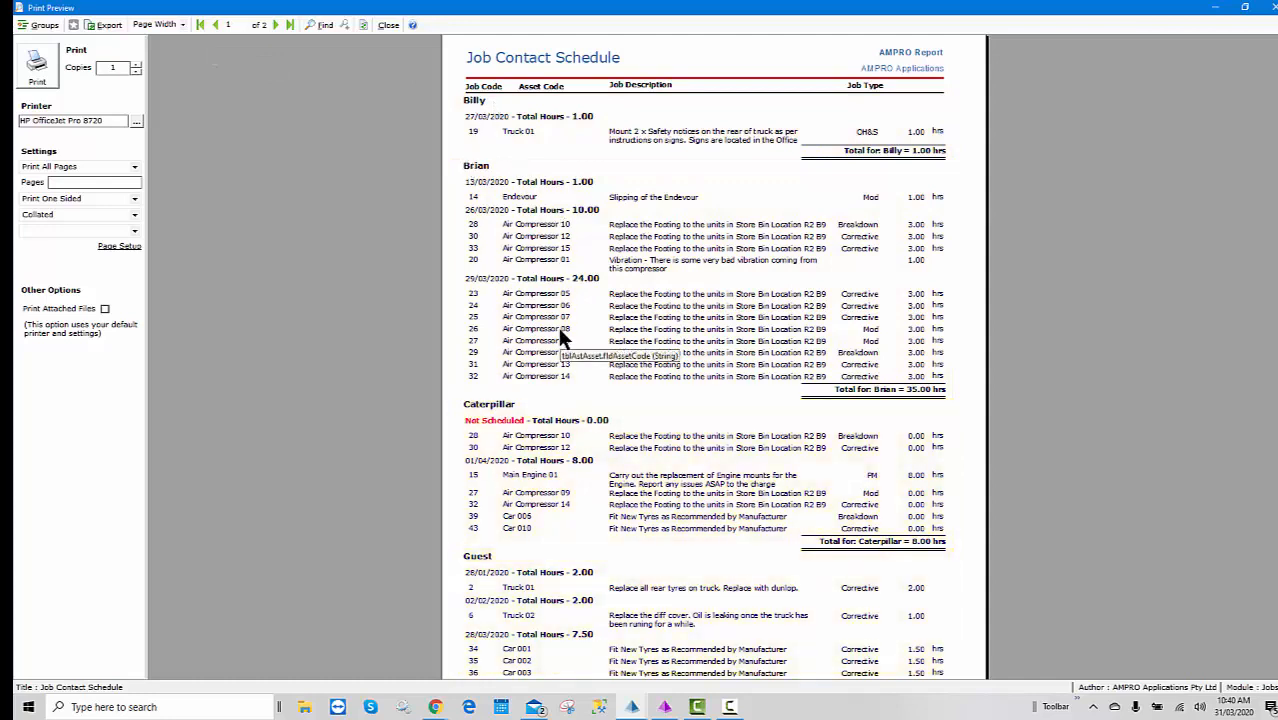
{"action": "left_click", "coordinate": [381, 26]}
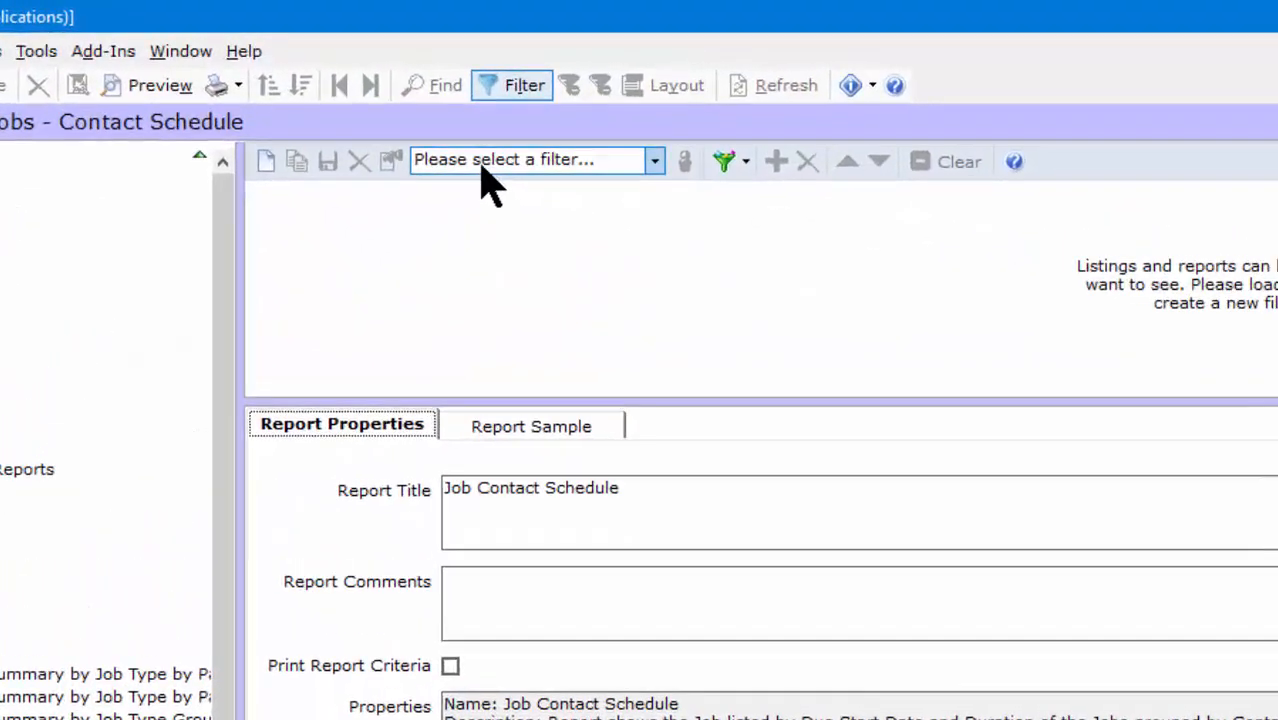
- Load the saved Staff filter, then preview the filtered report and close the preview
{"action": "left_click", "coordinate": [482, 165]}
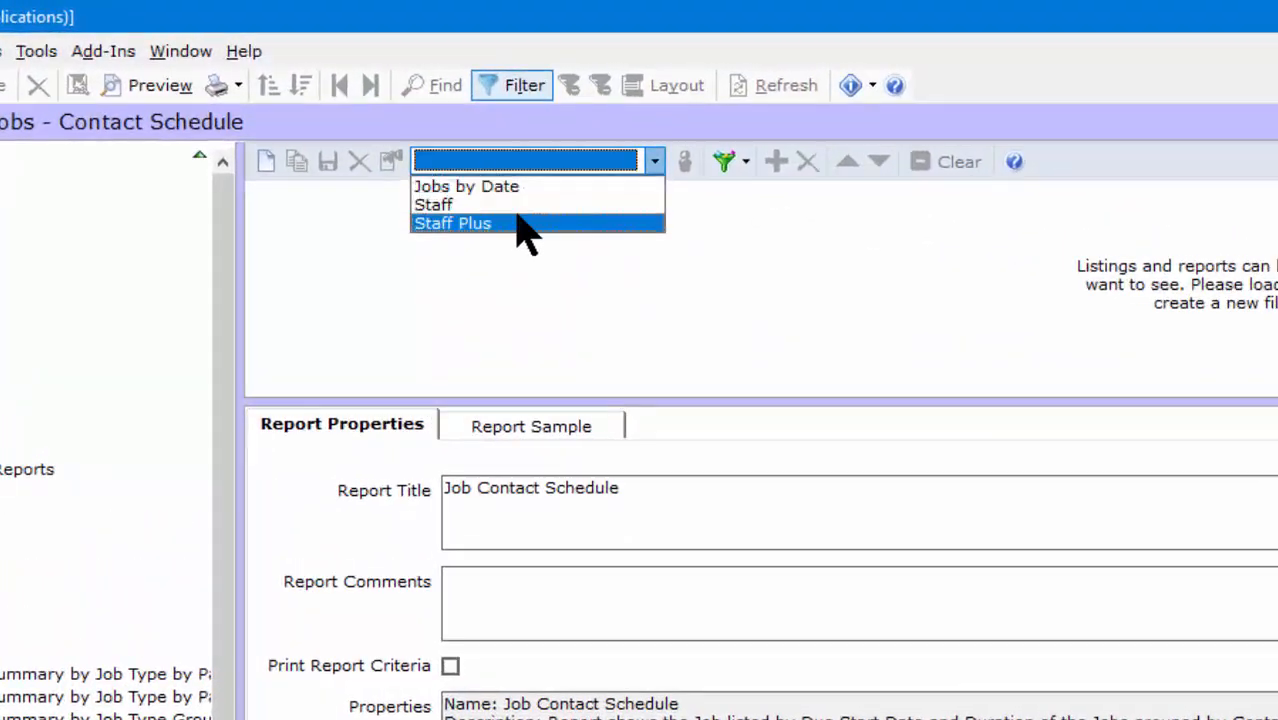
{"action": "left_click", "coordinate": [515, 222]}
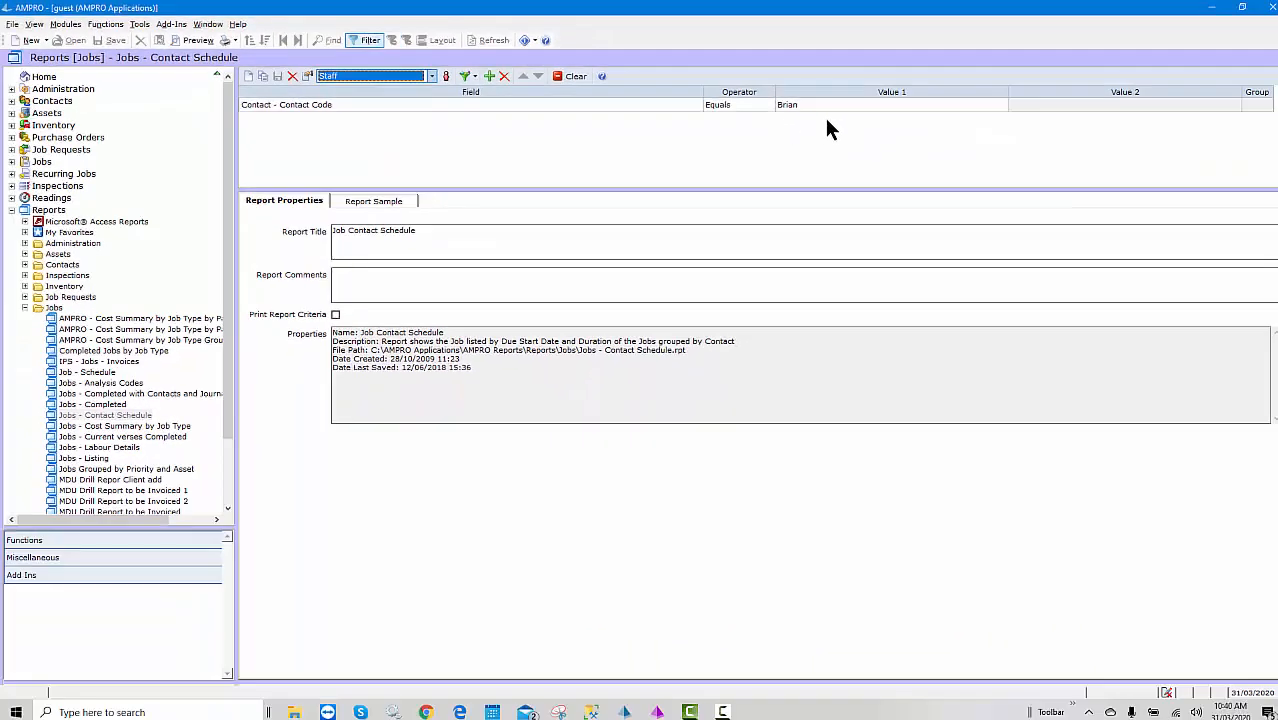
{"action": "left_click", "coordinate": [195, 40]}
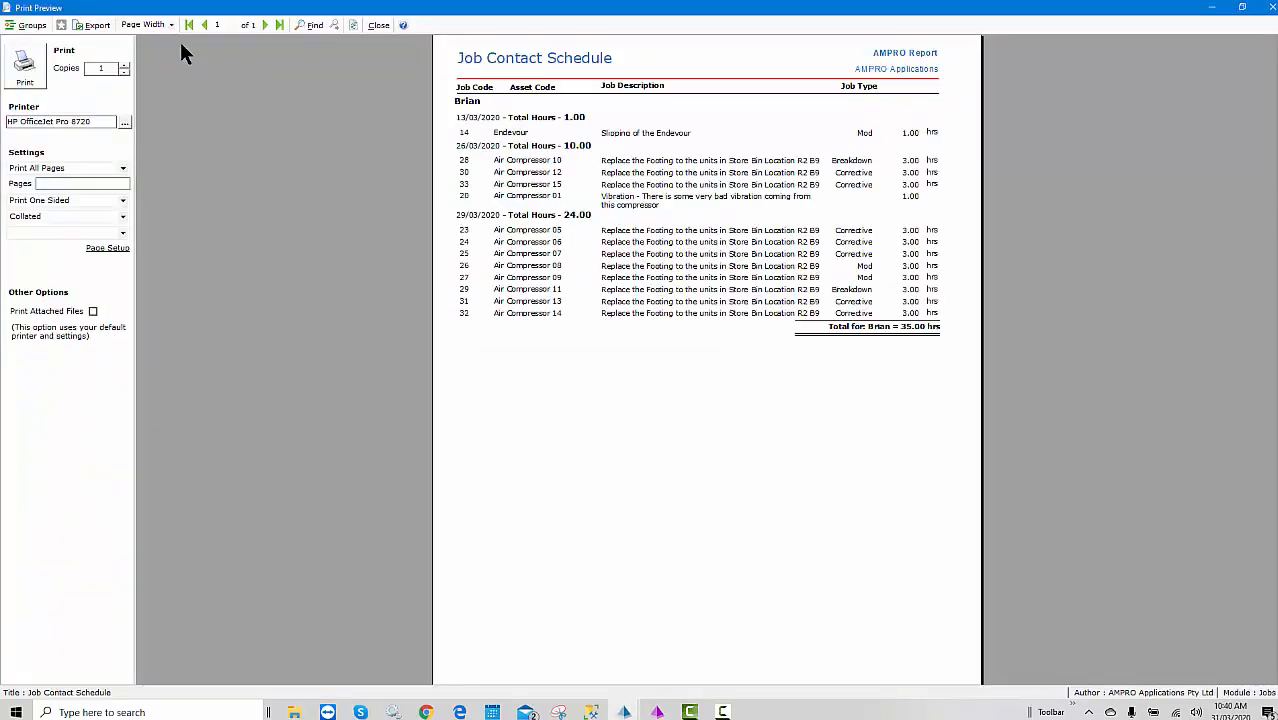
{"action": "left_click", "coordinate": [379, 26]}
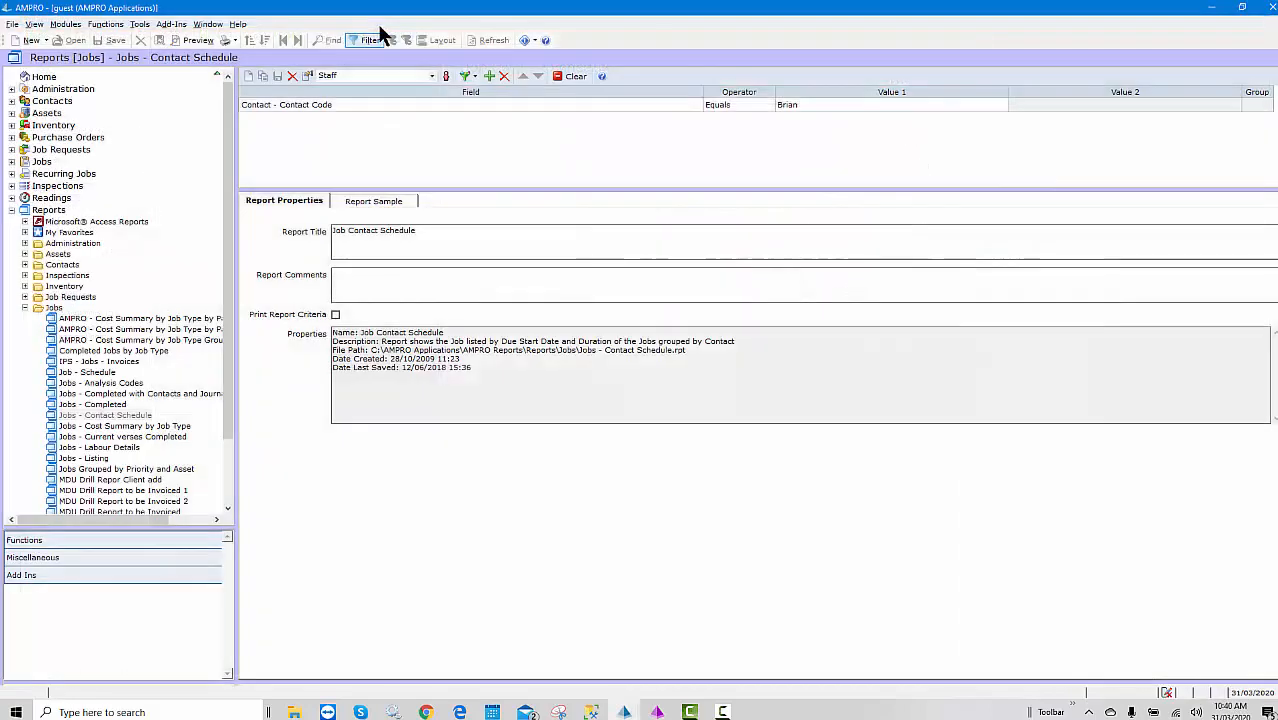
- Load the saved Staff Plus filter and preview the jobs for both contact codes
{"action": "left_click", "coordinate": [428, 75]}
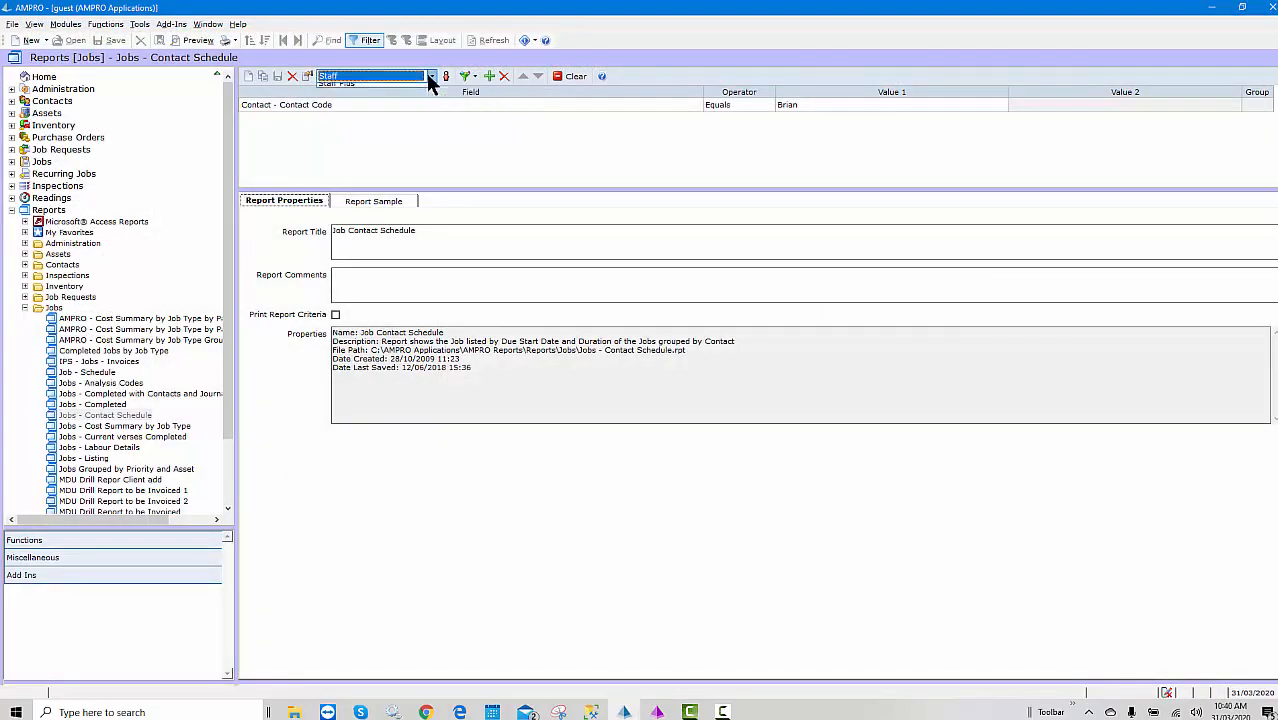
{"action": "left_click", "coordinate": [360, 101]}
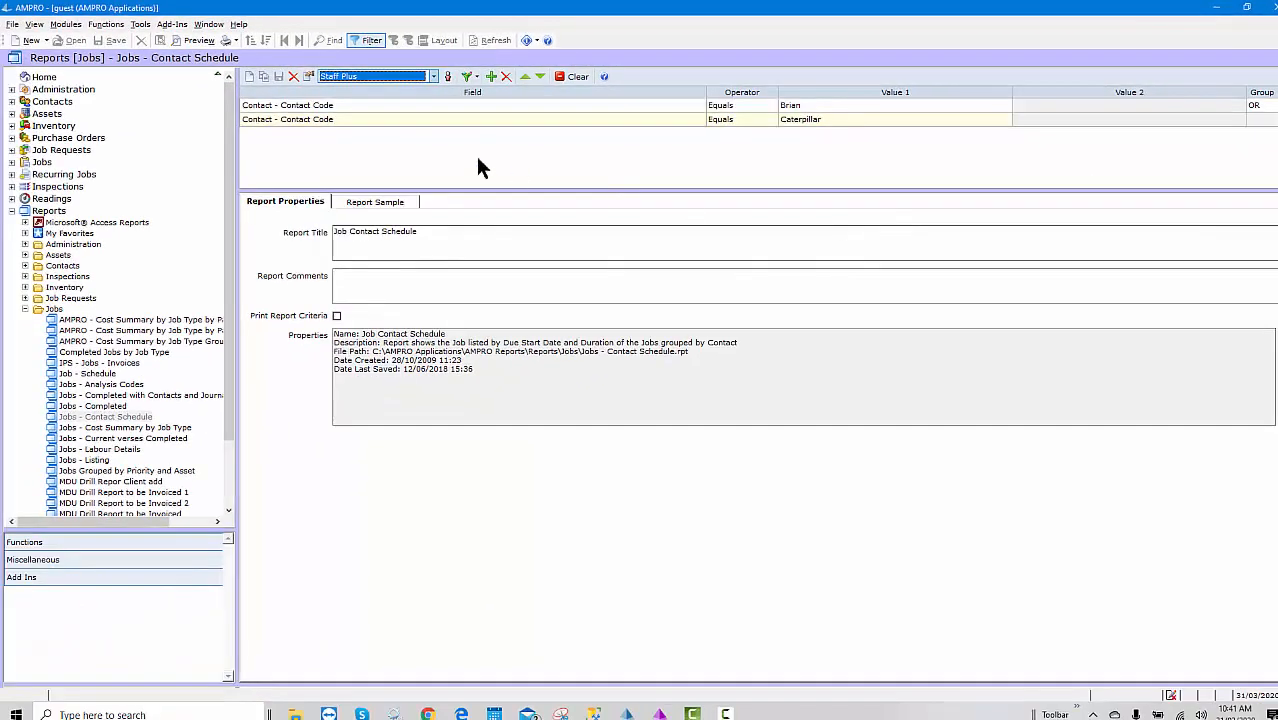
{"action": "left_click", "coordinate": [196, 40]}
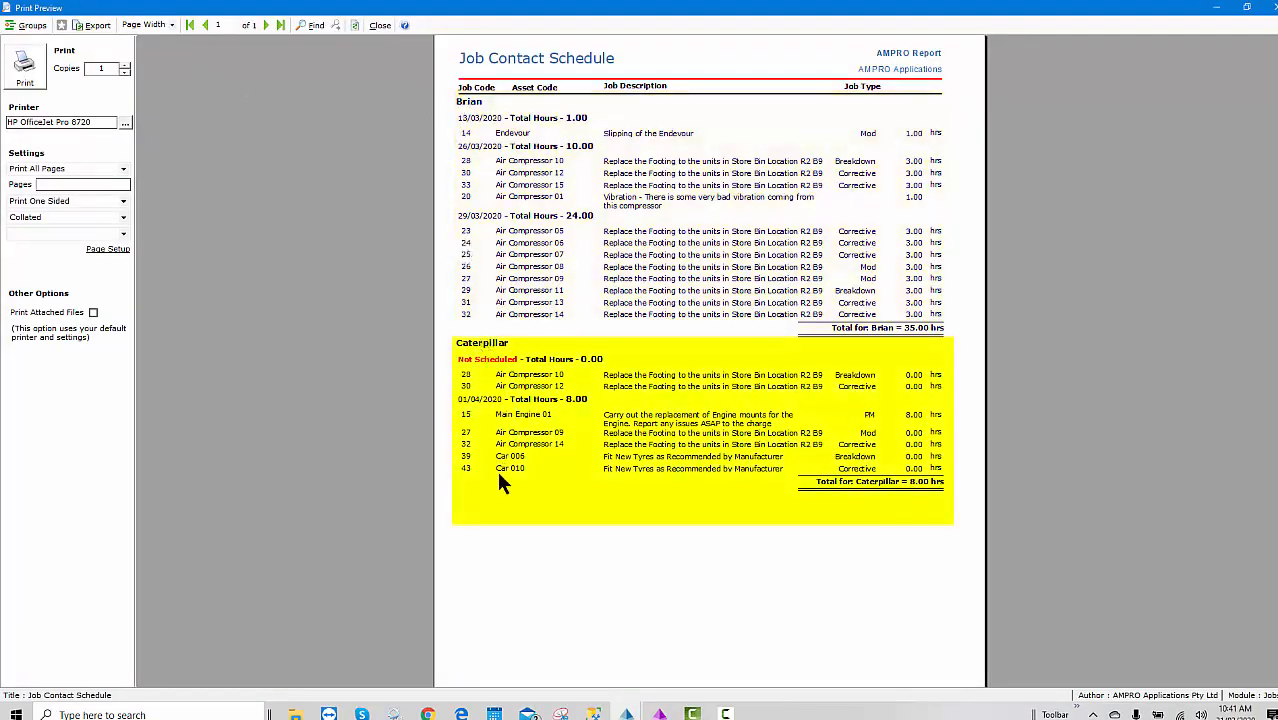
{"action": "left_click", "coordinate": [378, 26]}
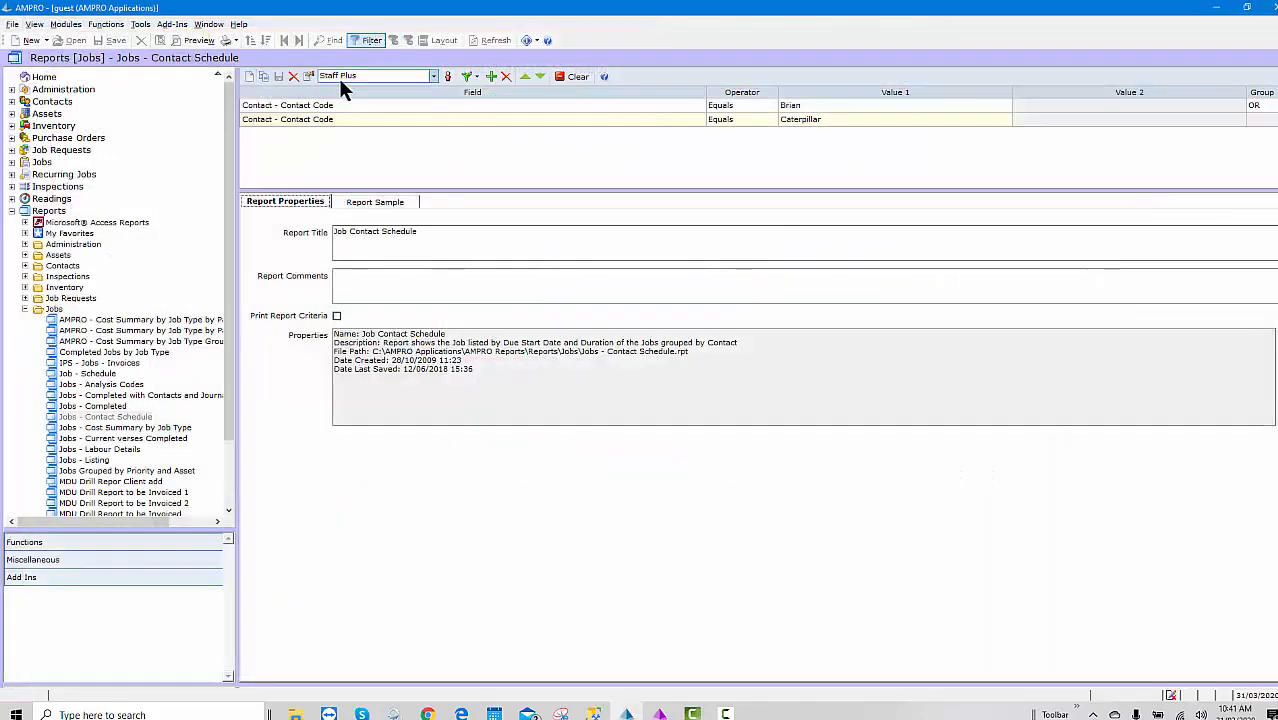
{"action": "left_click", "coordinate": [340, 78]}
- Preview the report with the Jobs by Date filter (due start 29/03/2020), then open Jobs [Current]
{"action": "left_click", "coordinate": [340, 92]}
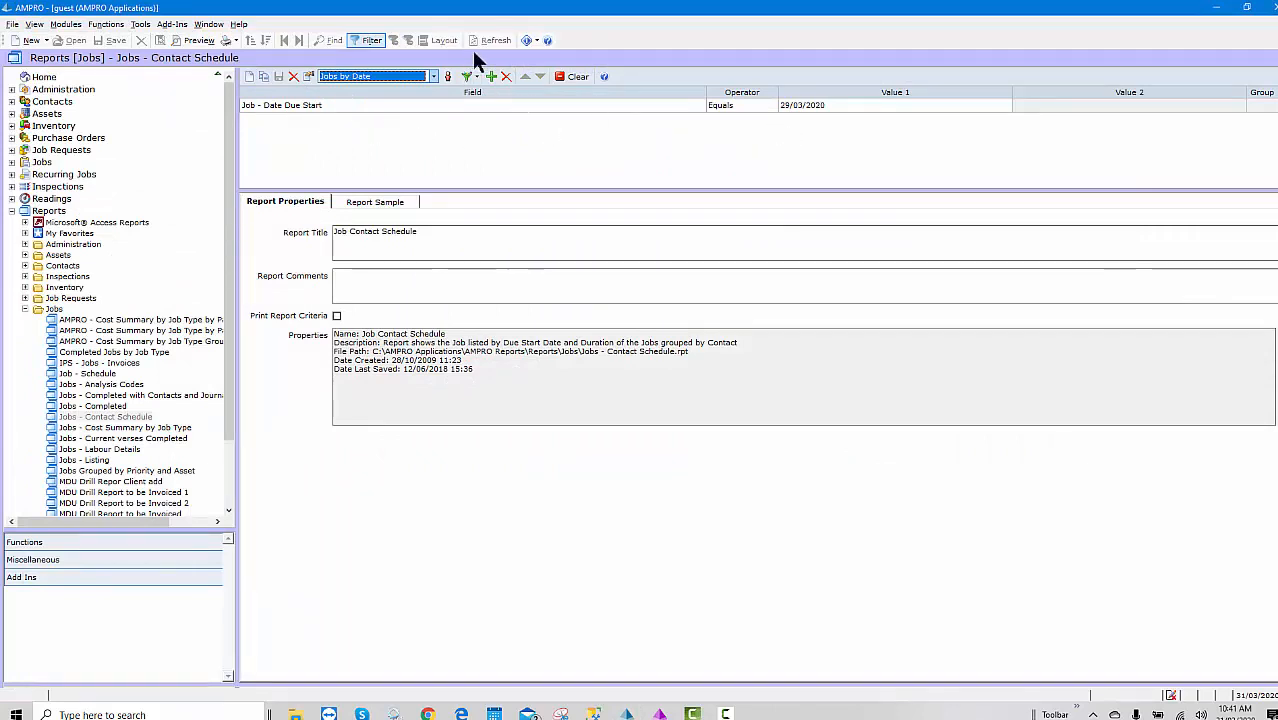
{"action": "left_click", "coordinate": [190, 40]}
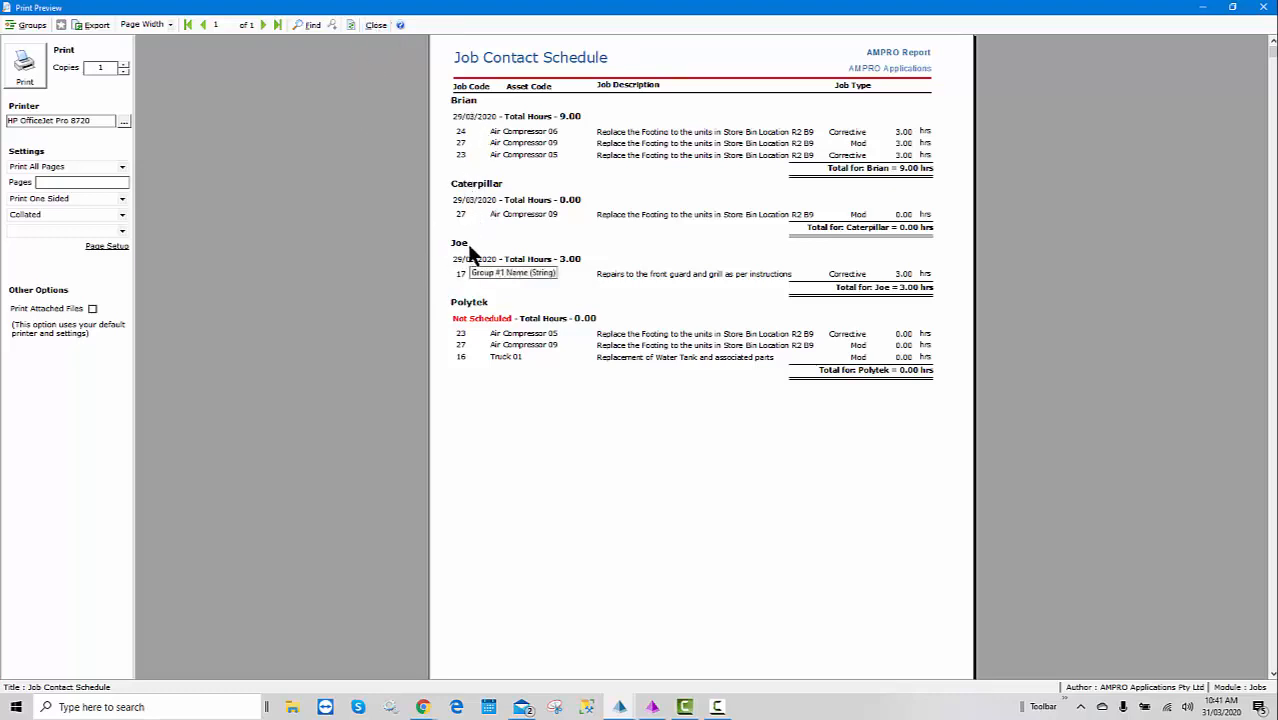
{"action": "left_click", "coordinate": [376, 25]}
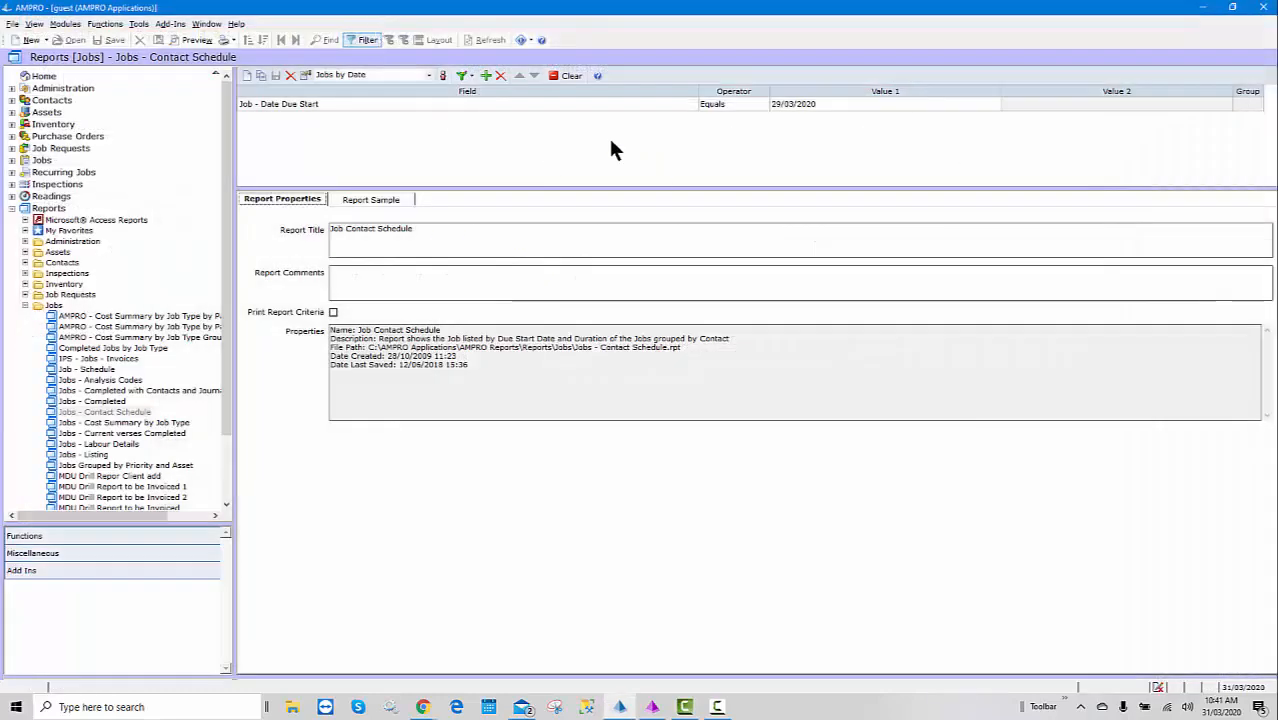
{"action": "left_click", "coordinate": [41, 161]}
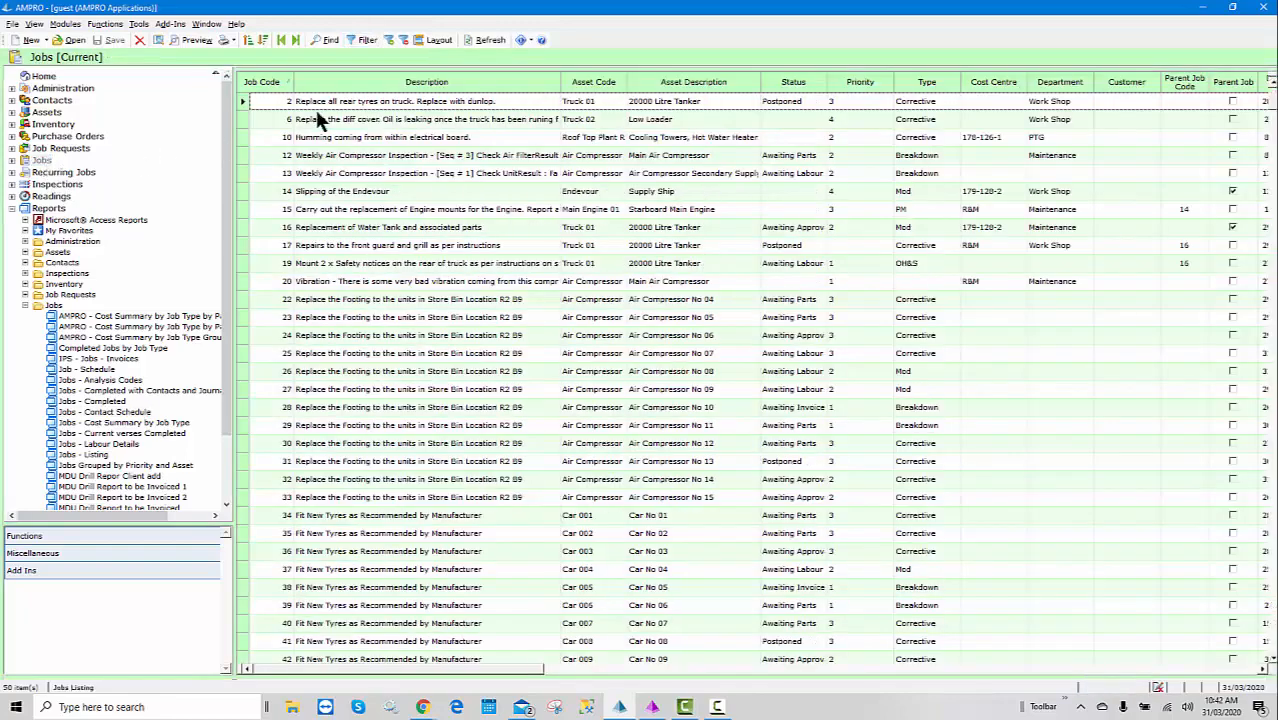
- Filter the current jobs list with the saved By Asset filter (Asset Code equals Air Compressor 01)
{"action": "left_click", "coordinate": [362, 40]}
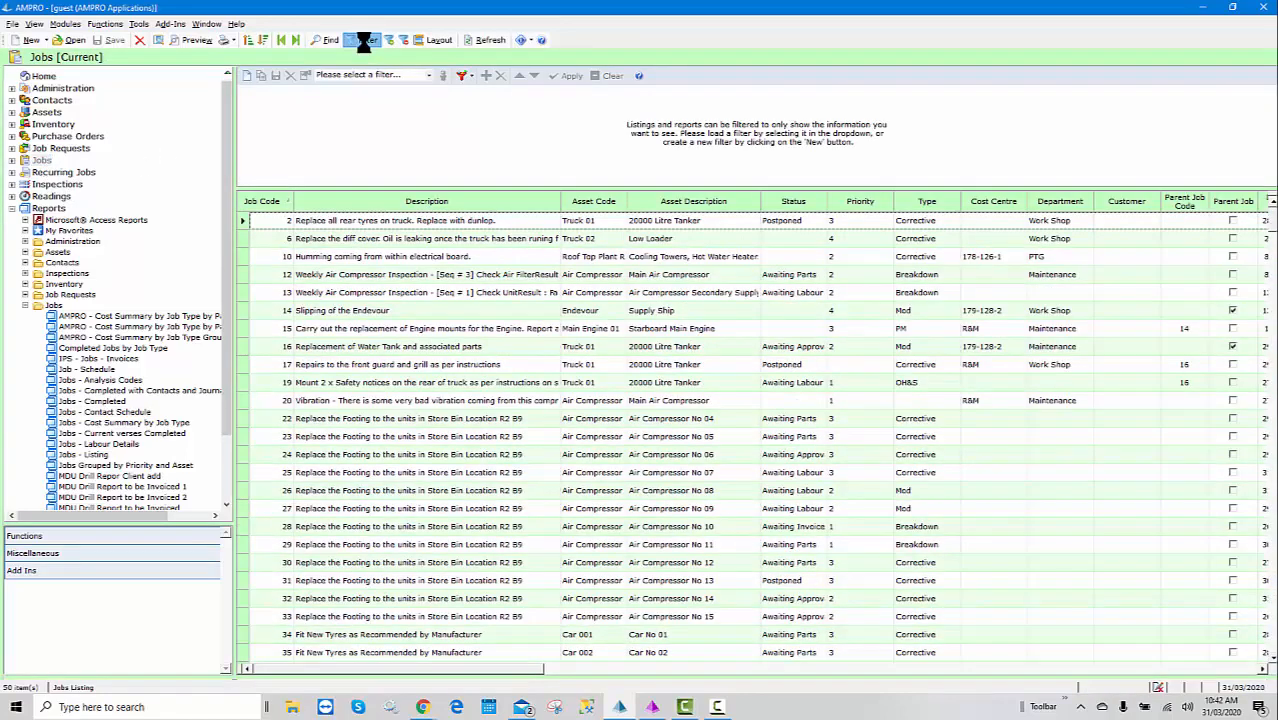
{"action": "left_click", "coordinate": [364, 41]}
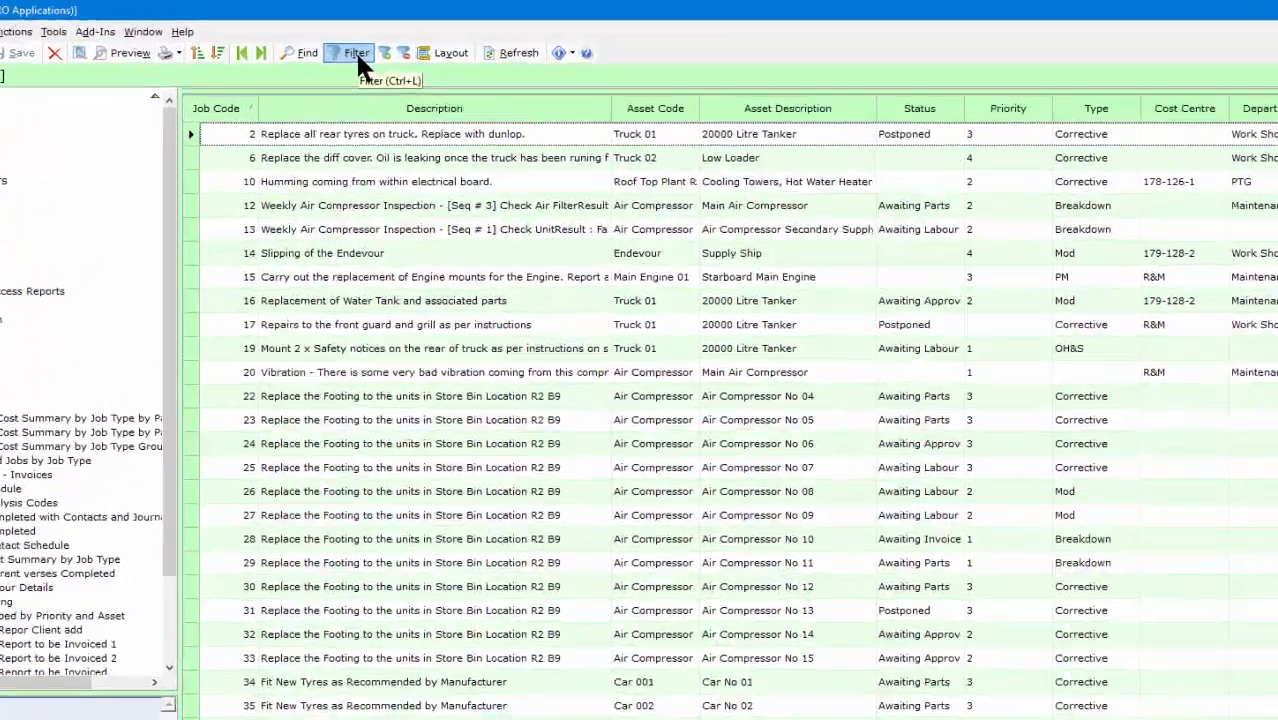
{"action": "left_click", "coordinate": [366, 40]}
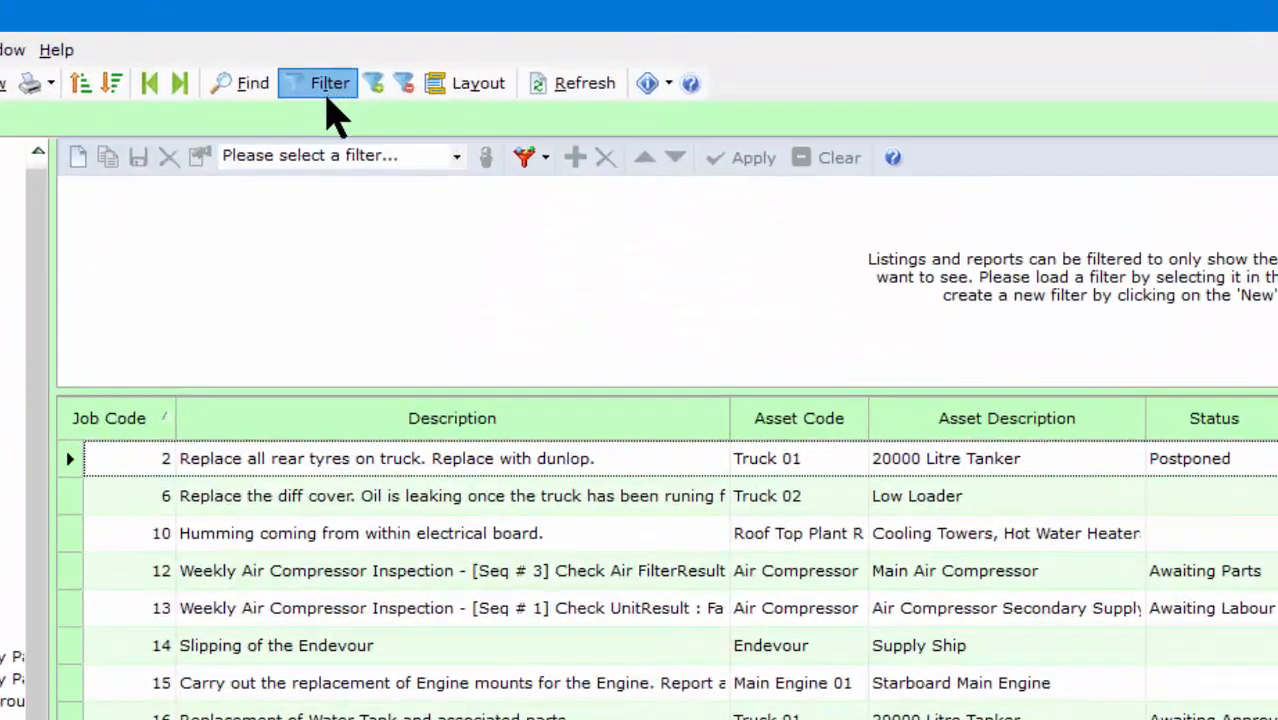
{"action": "left_click", "coordinate": [361, 75]}
{"action": "left_click", "coordinate": [320, 160]}
{"action": "left_click", "coordinate": [320, 177]}
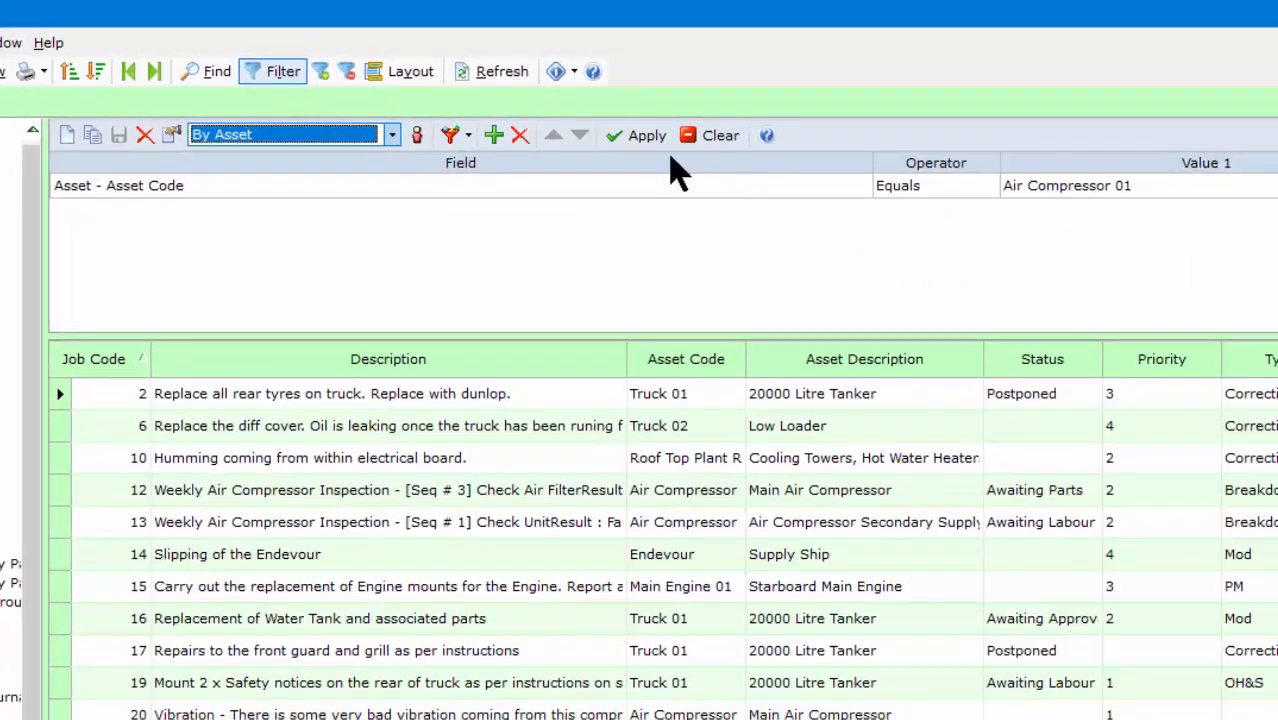
{"action": "left_click", "coordinate": [647, 136]}
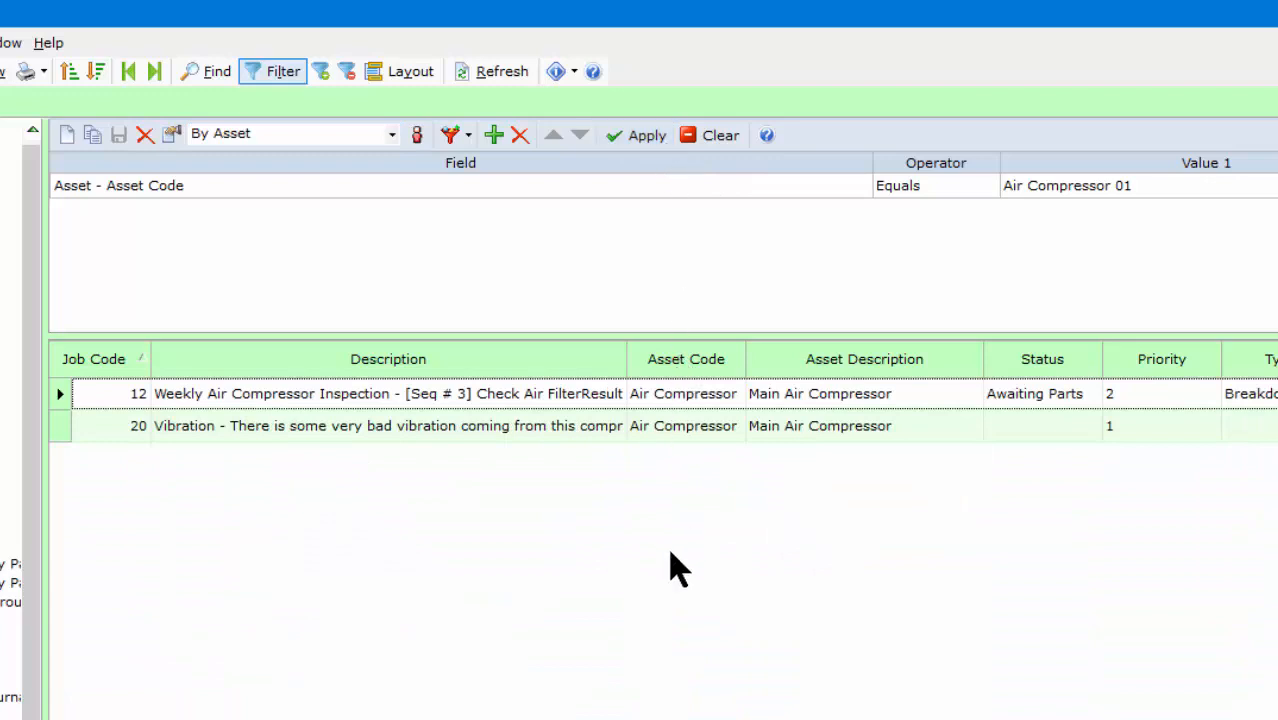
- Switch to the saved By Assets filter (Asset Code contains Air Comp) and apply it
{"action": "left_click", "coordinate": [392, 137]}
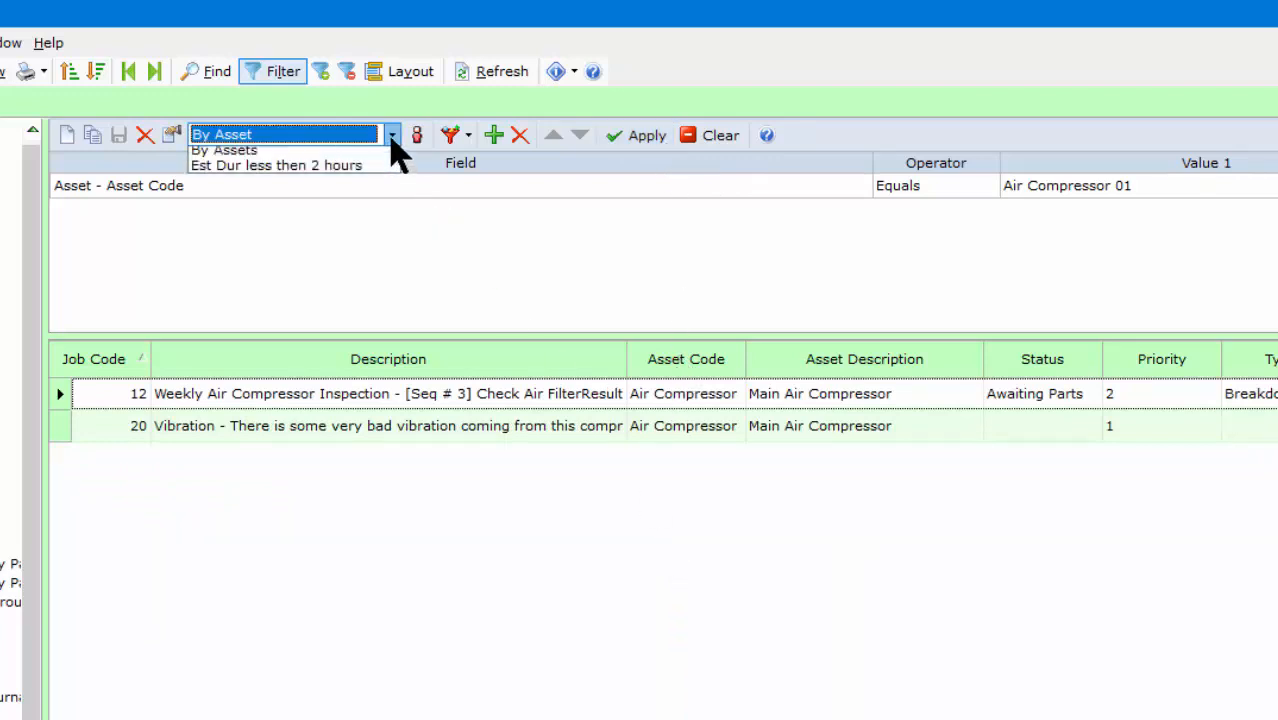
{"action": "left_click", "coordinate": [252, 172]}
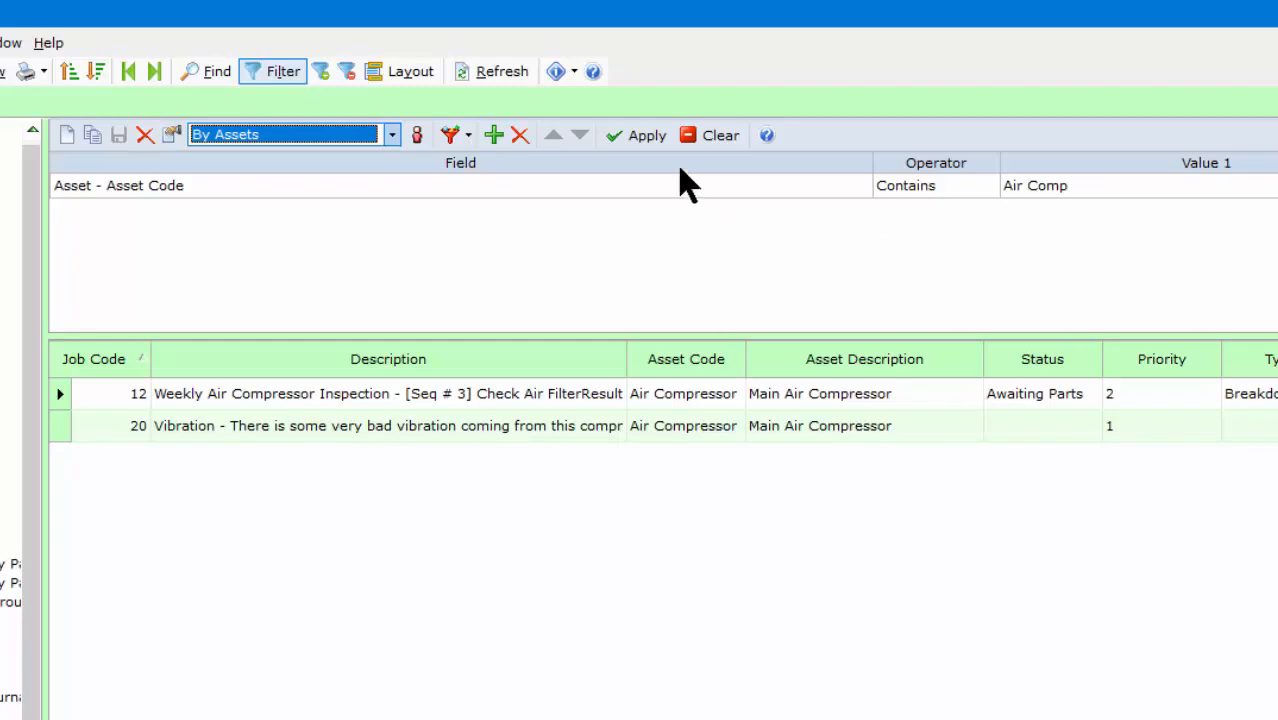
{"action": "left_click", "coordinate": [630, 142]}
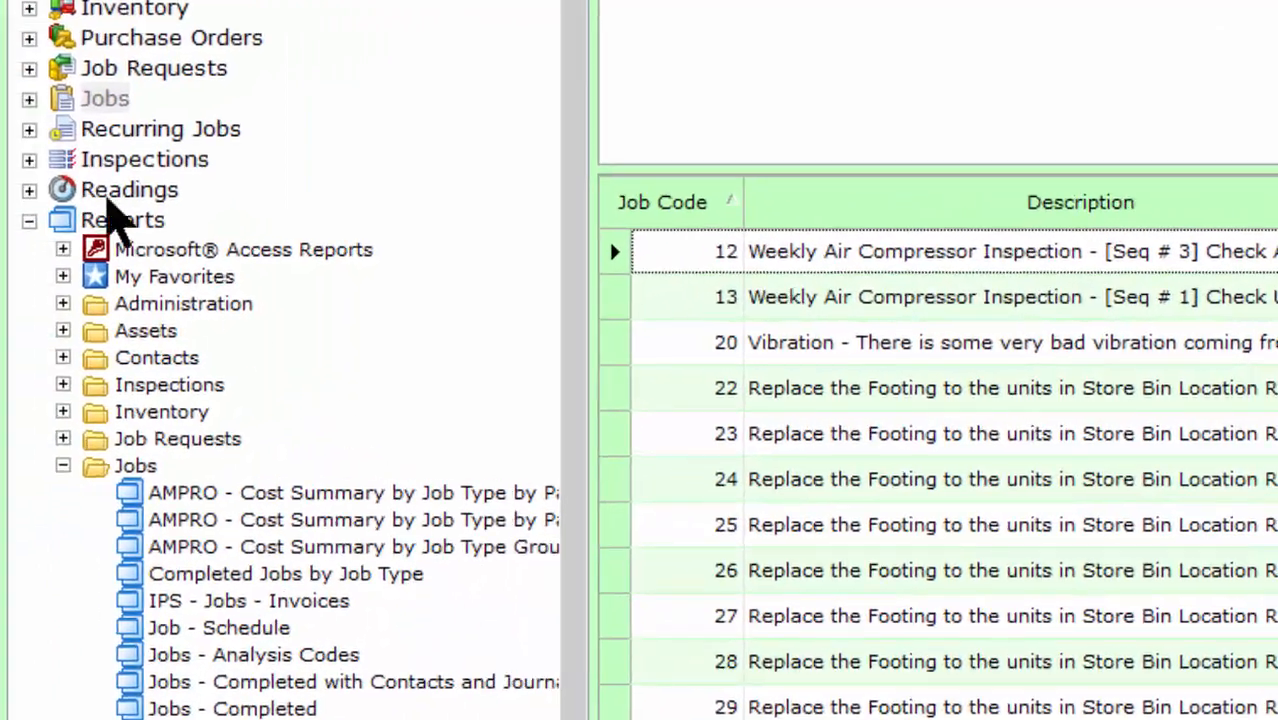
- Show the Corrective job listing via Jobs > Filters > Current > Job Type
{"action": "left_click", "coordinate": [29, 99]}
{"action": "left_click", "coordinate": [63, 128]}
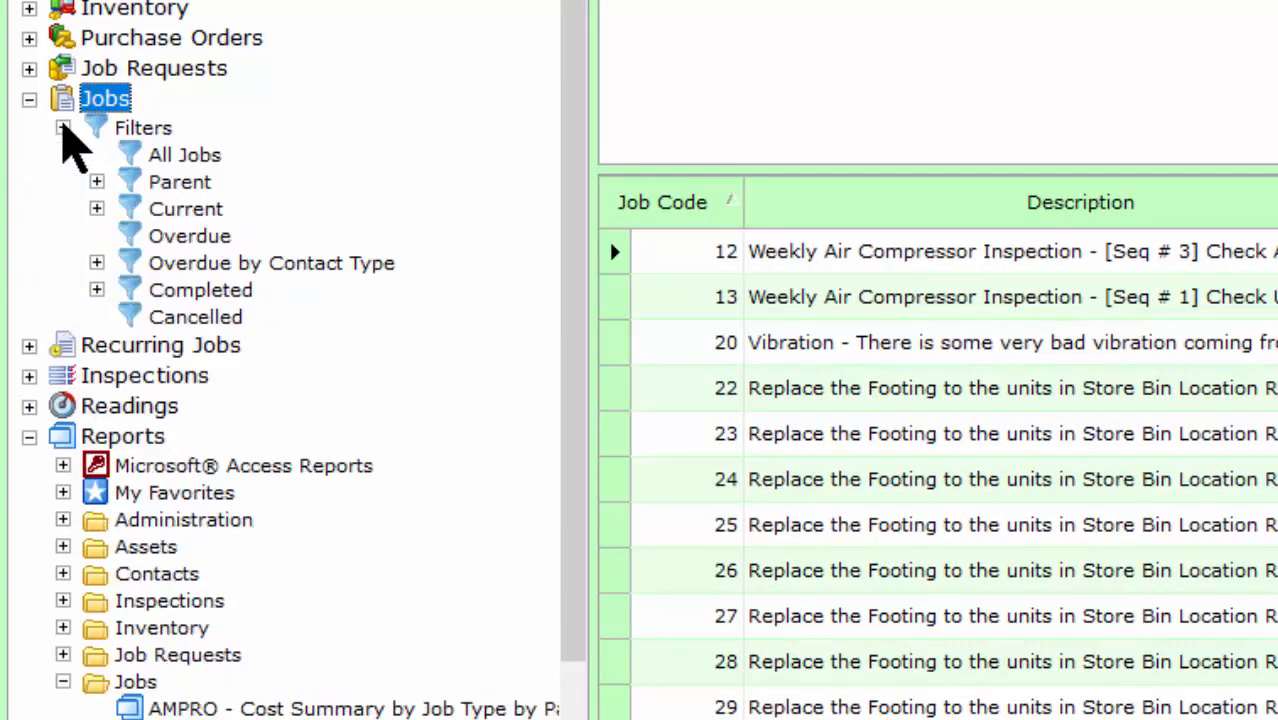
{"action": "left_click", "coordinate": [96, 208]}
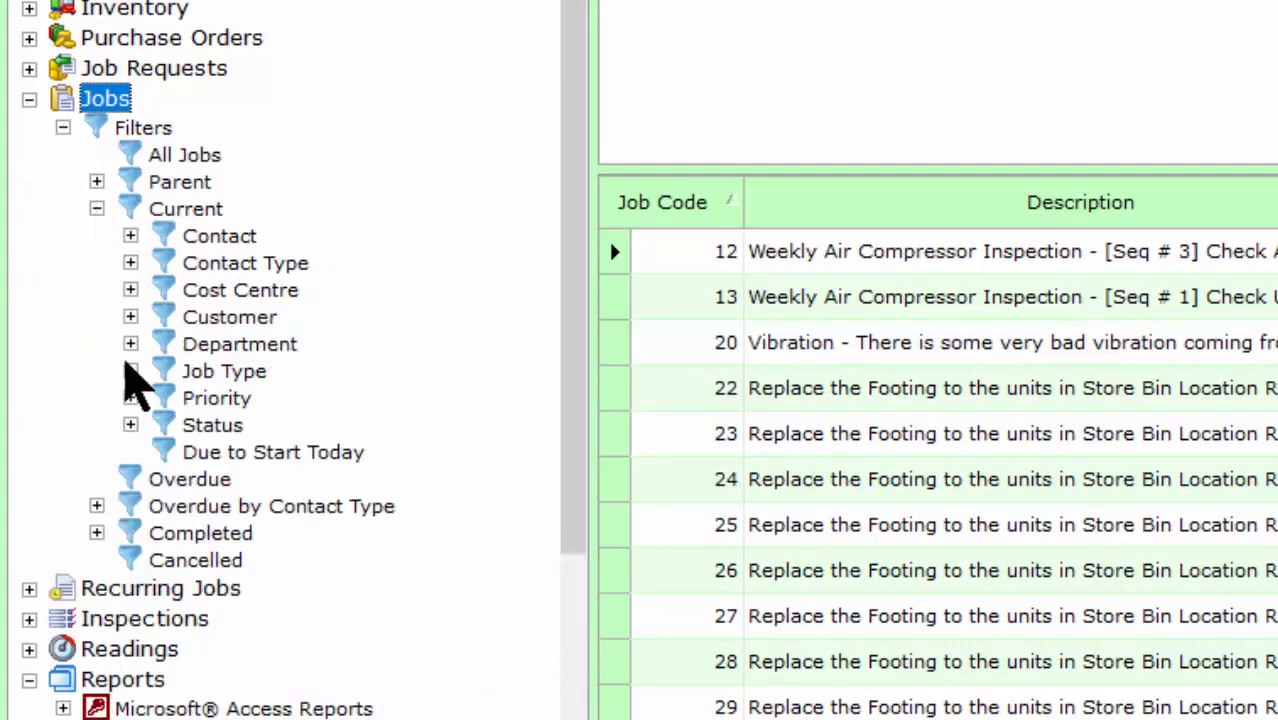
{"action": "left_click", "coordinate": [130, 371]}
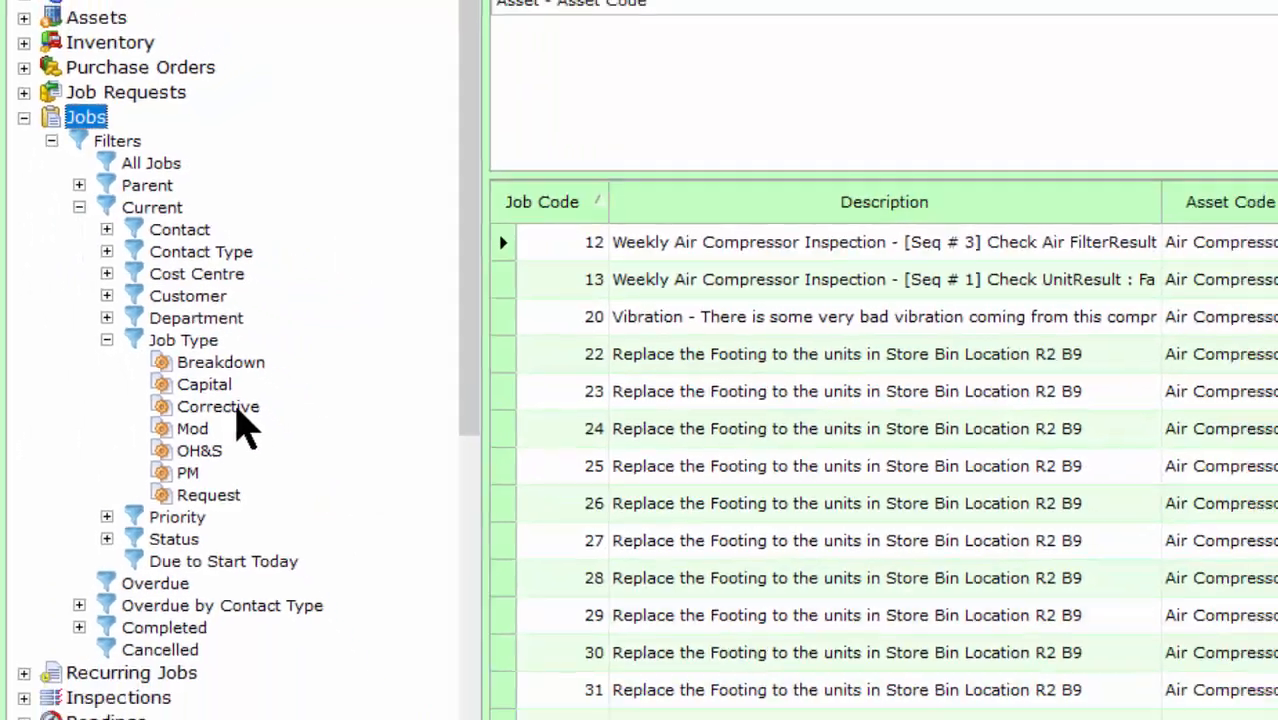
{"action": "left_click", "coordinate": [305, 452]}
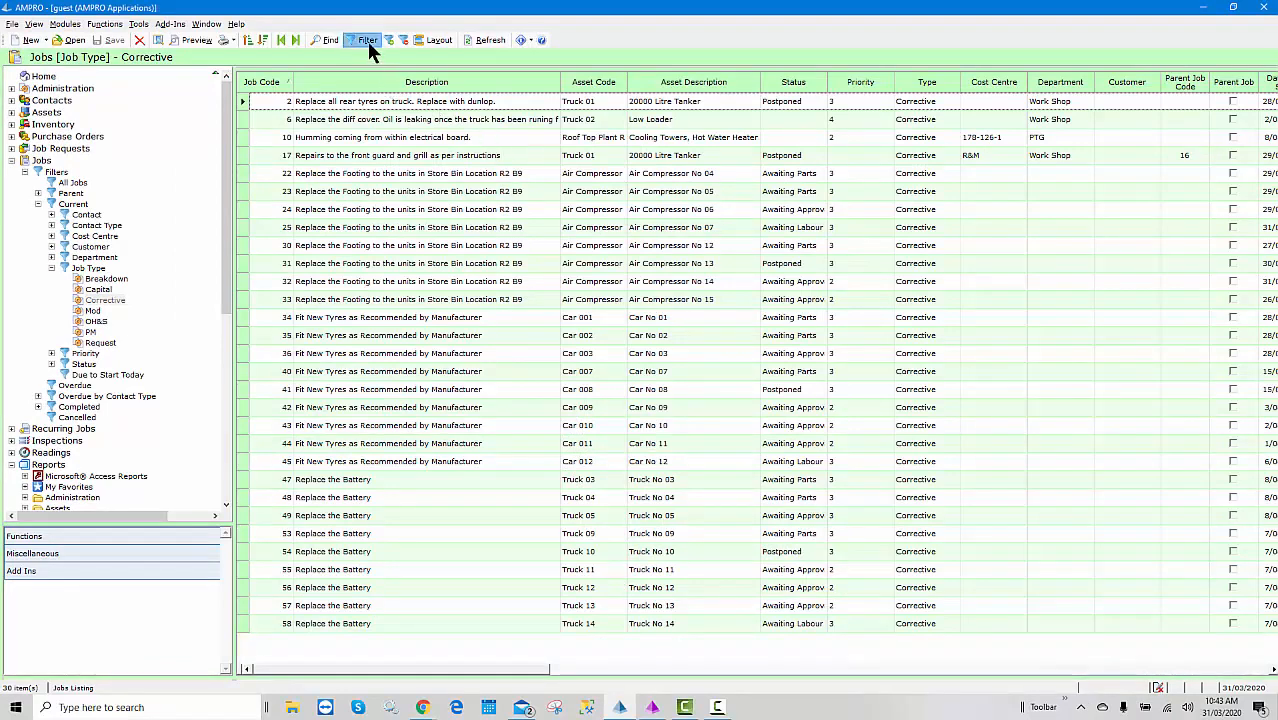
{"action": "left_click", "coordinate": [367, 42]}
- Apply the saved By Assets filter to the Corrective listing, leaving Air Compressor jobs 22–33
{"action": "left_click", "coordinate": [375, 93]}
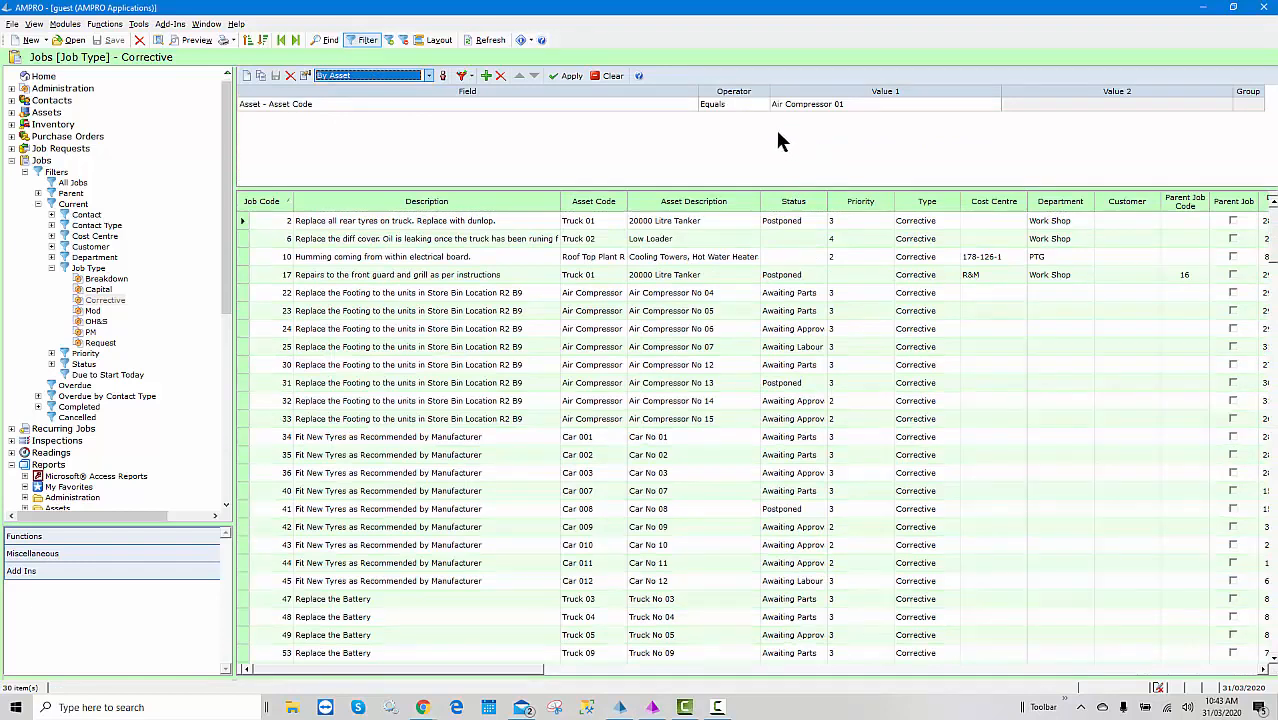
{"action": "left_click", "coordinate": [429, 77]}
{"action": "left_click", "coordinate": [376, 104]}
{"action": "left_click", "coordinate": [567, 78]}
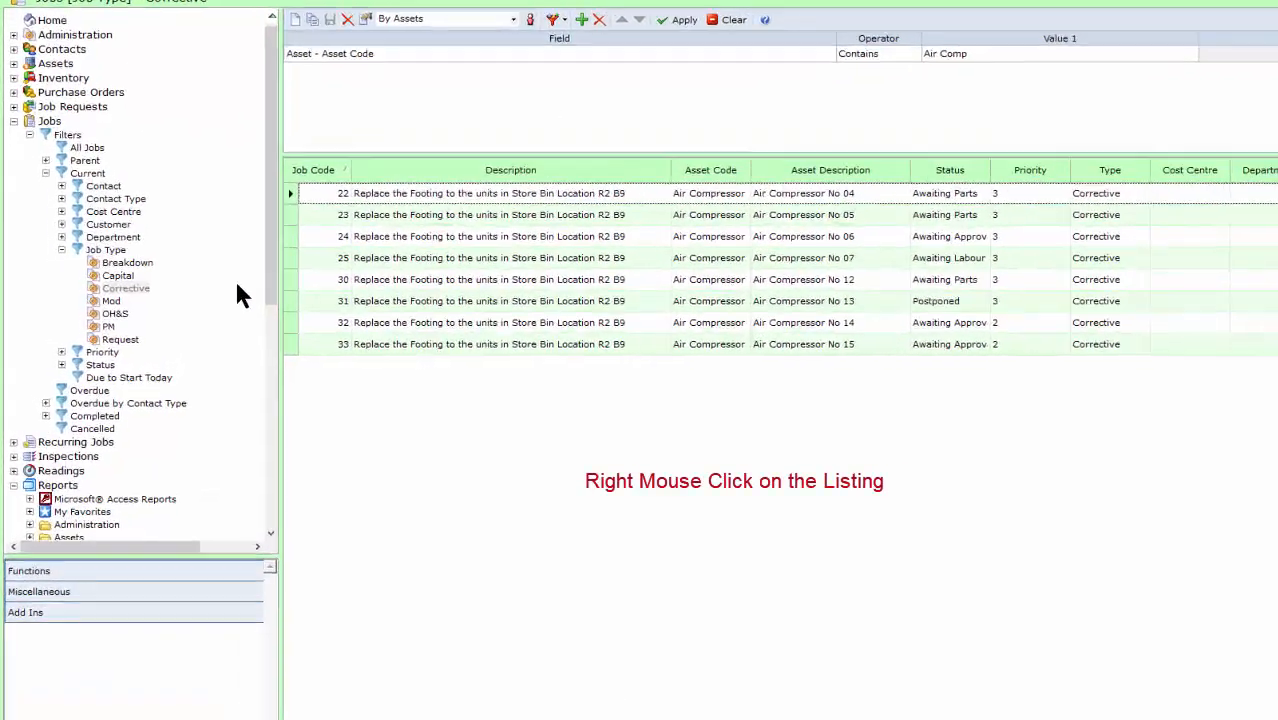
- Clear the By Assets filter and select 'Postpon' in job 41's Status cell
{"action": "right_click", "coordinate": [294, 254]}
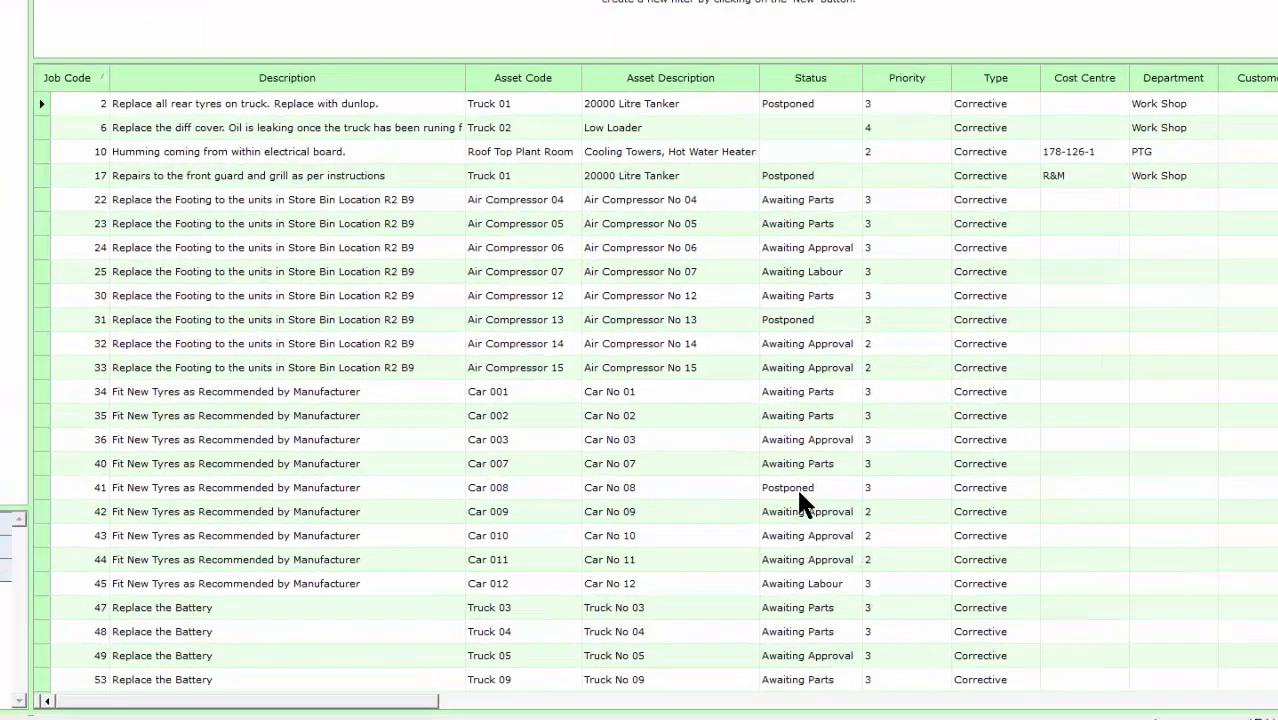
{"action": "left_click_drag", "start_coordinate": [782, 444], "coordinate": [719, 444]}
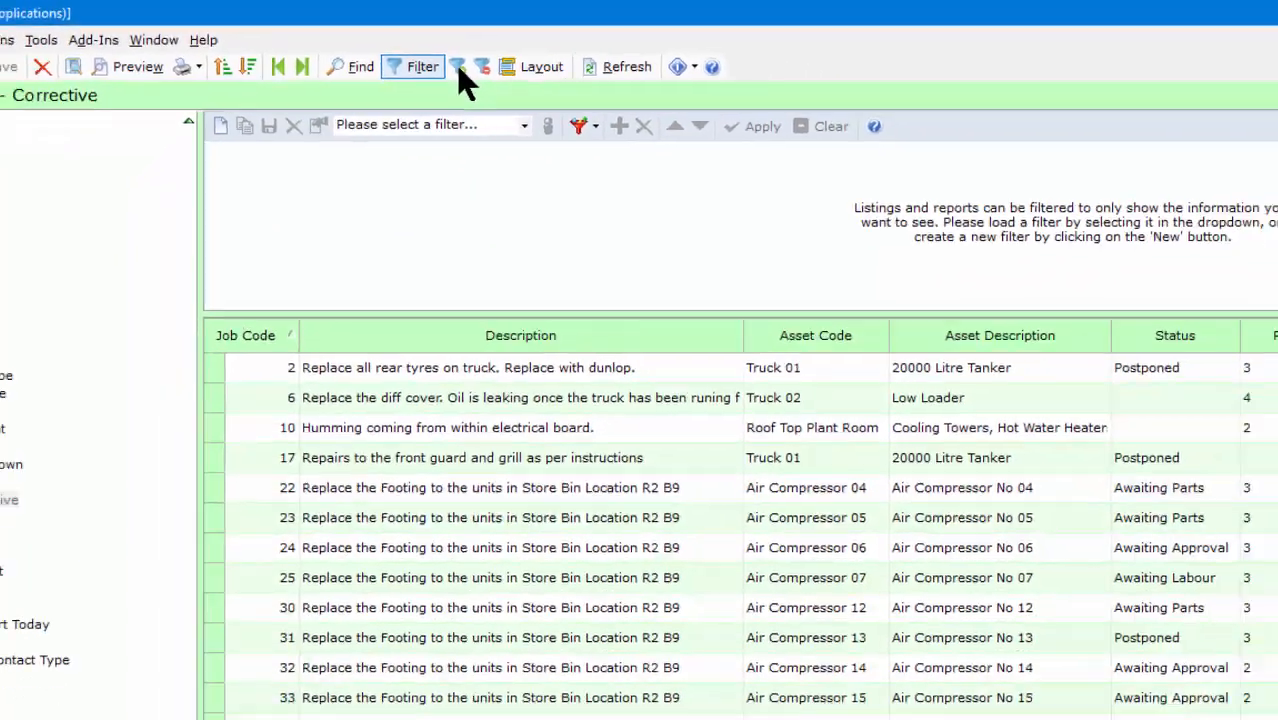
- Filter by the Postponed status and remove it, then filter descriptions by 'Recommended'
{"action": "left_click", "coordinate": [538, 100]}
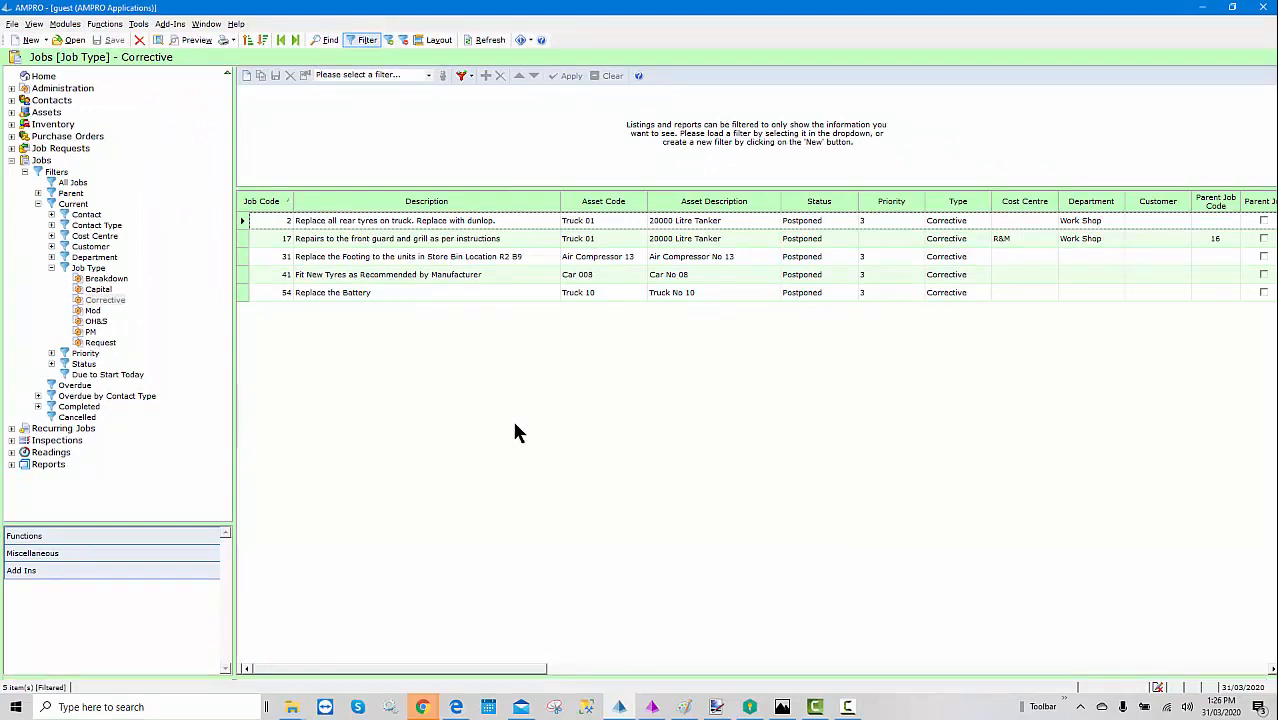
{"action": "left_click", "coordinate": [403, 40]}
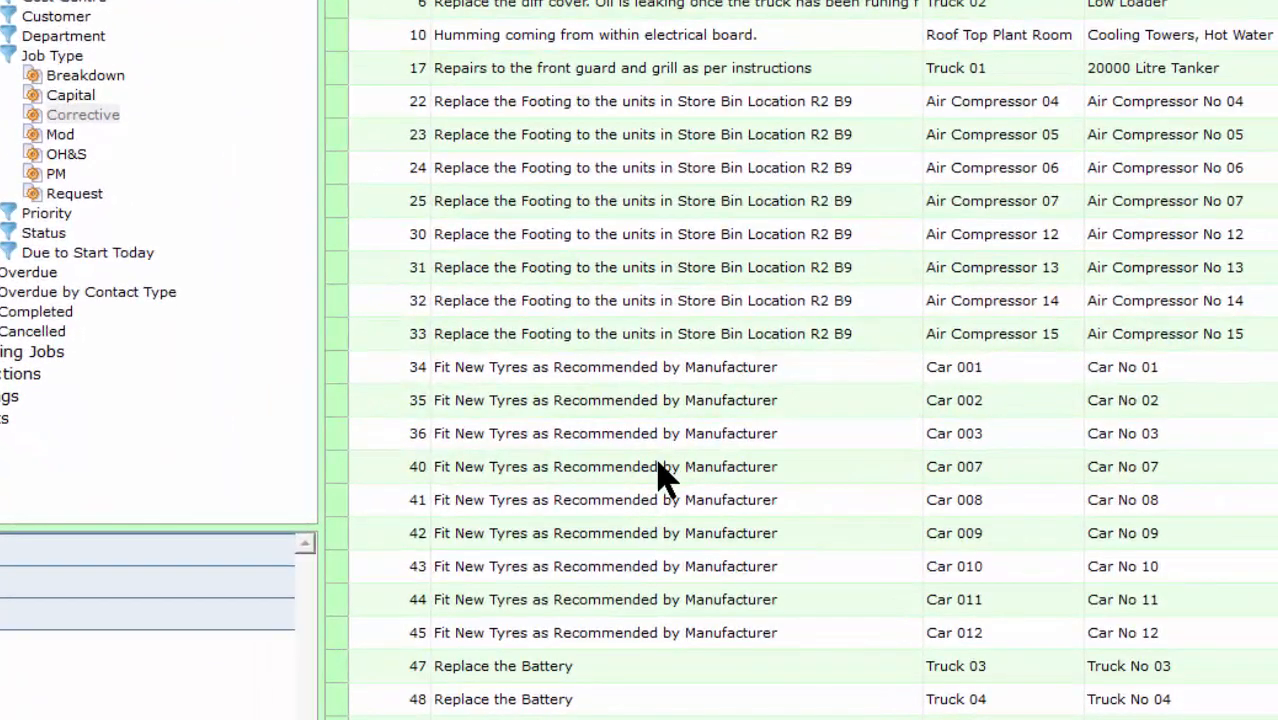
{"action": "left_click_drag", "start_coordinate": [663, 478], "coordinate": [579, 485]}
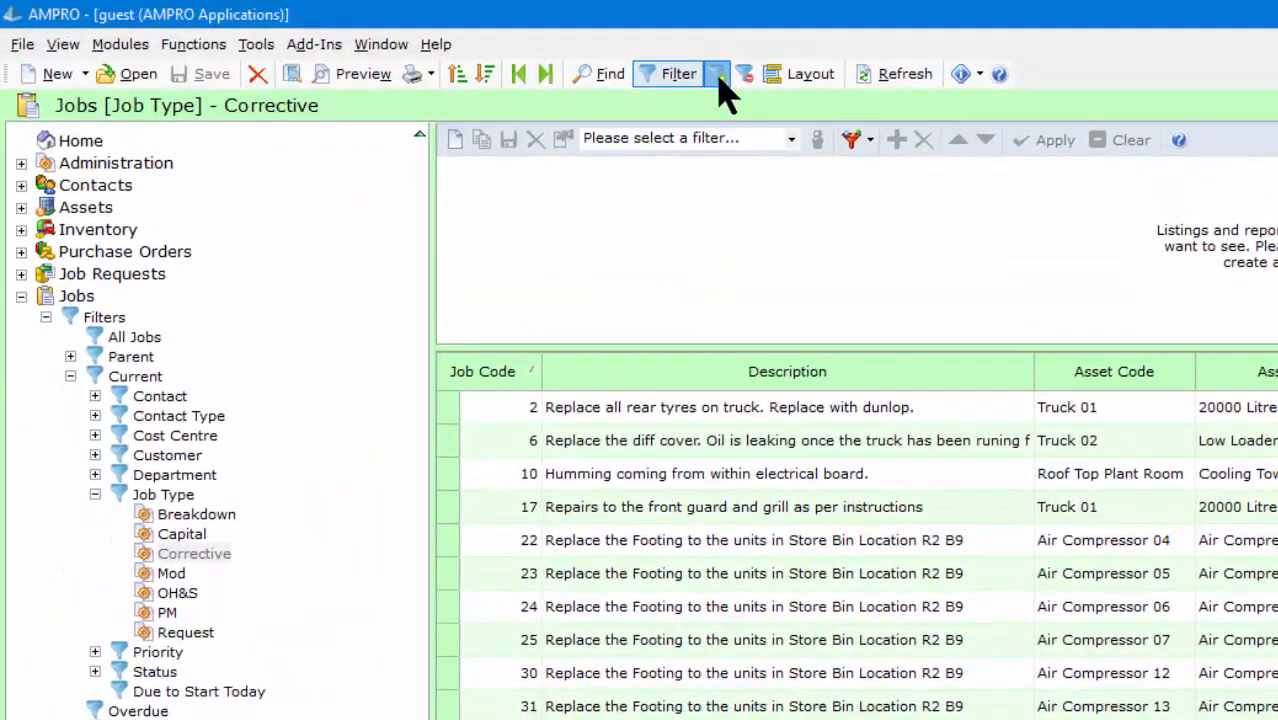
{"action": "left_click", "coordinate": [706, 30]}
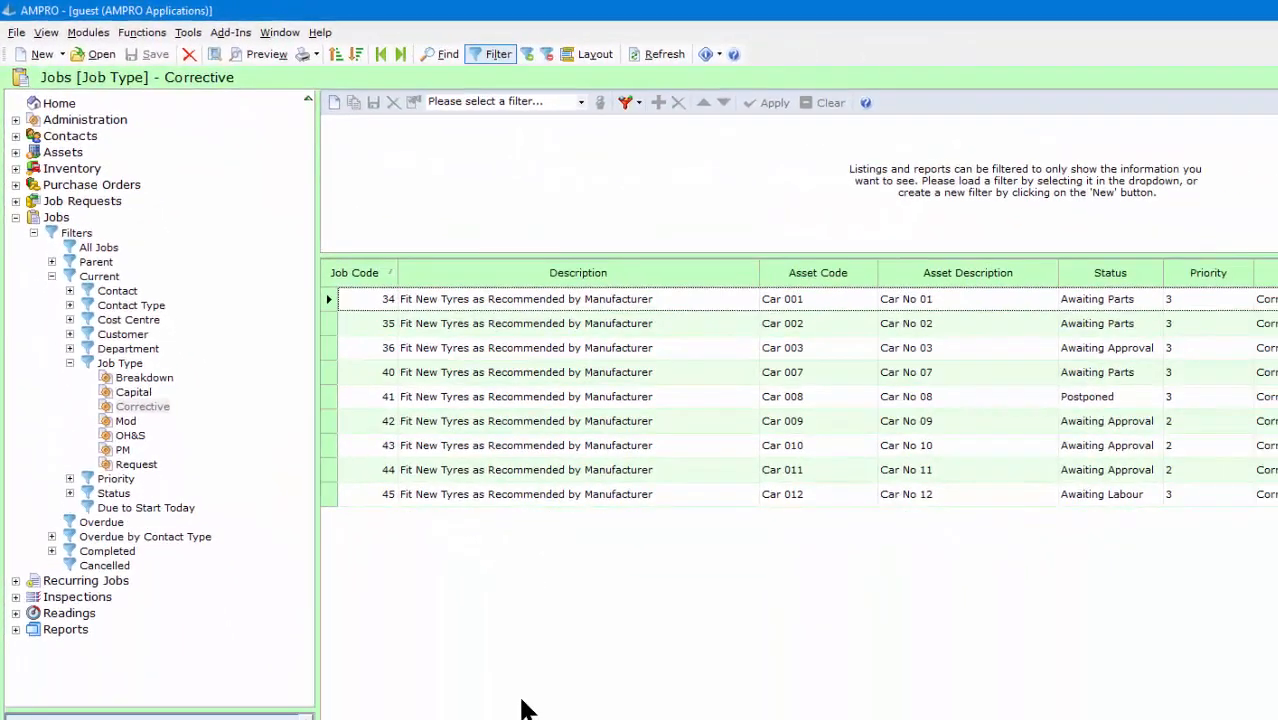